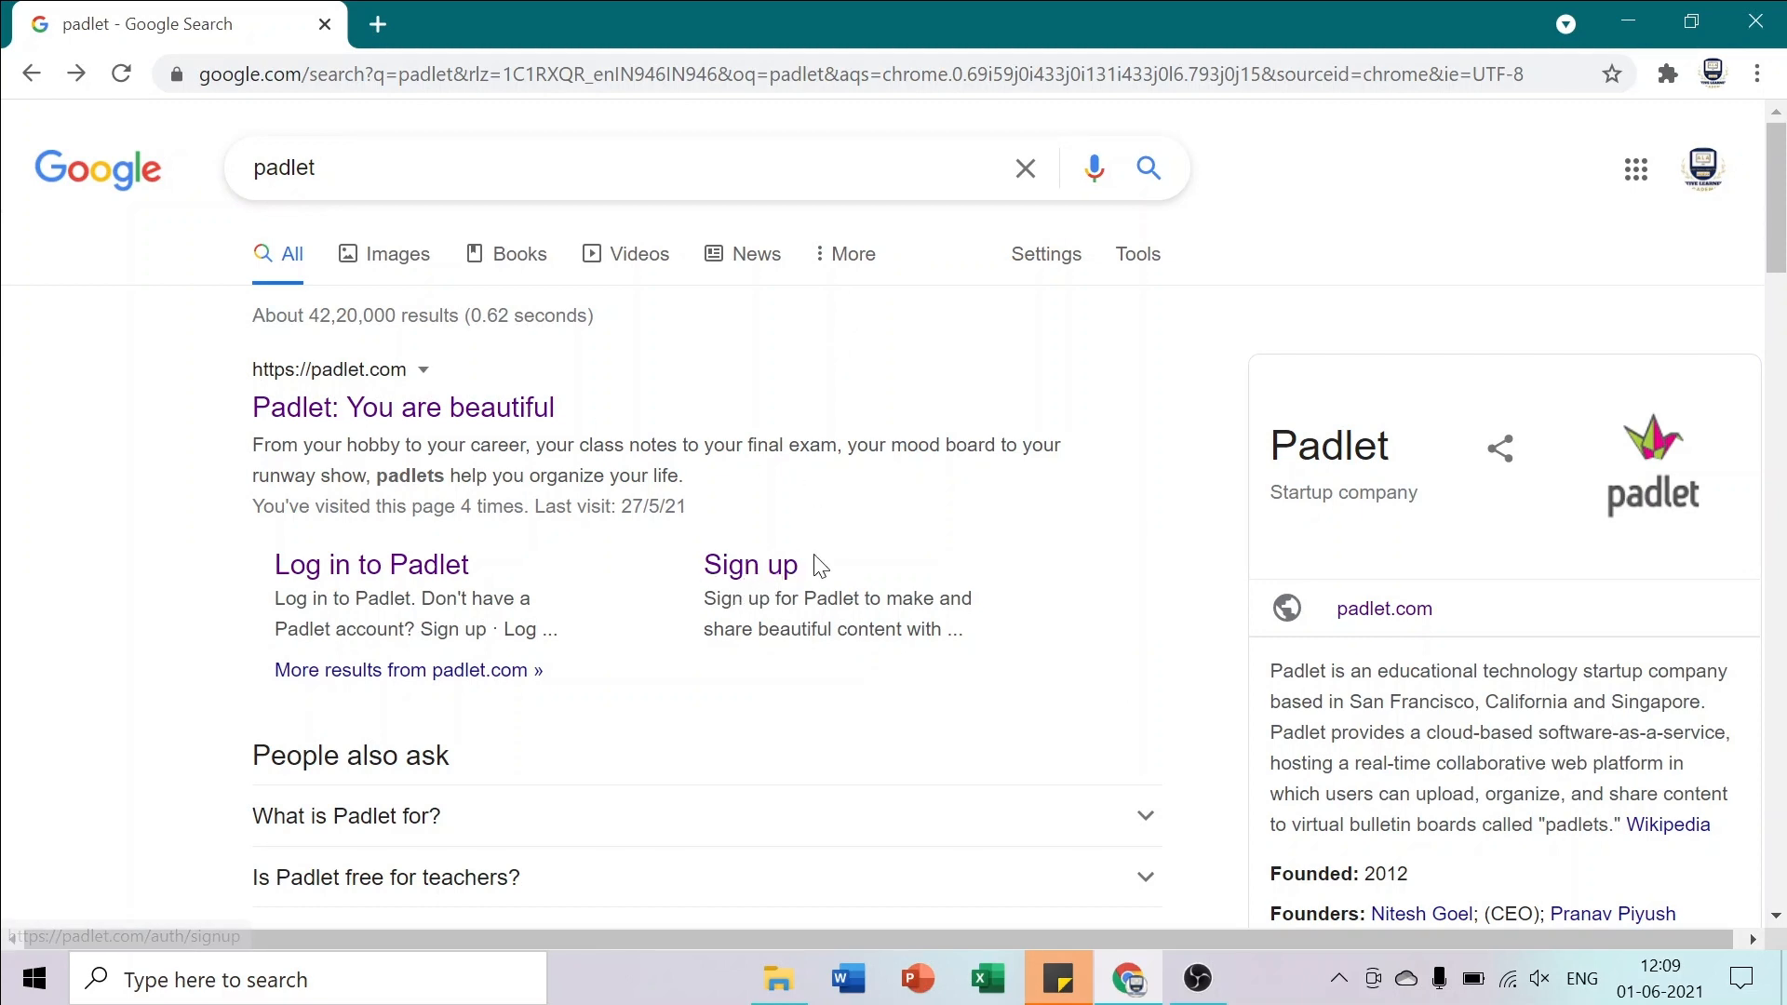
Open the Padlet login from the search results and view the dashboard's prompt for joining a padlet by URL
{"action": "left_click", "coordinate": [370, 579]}
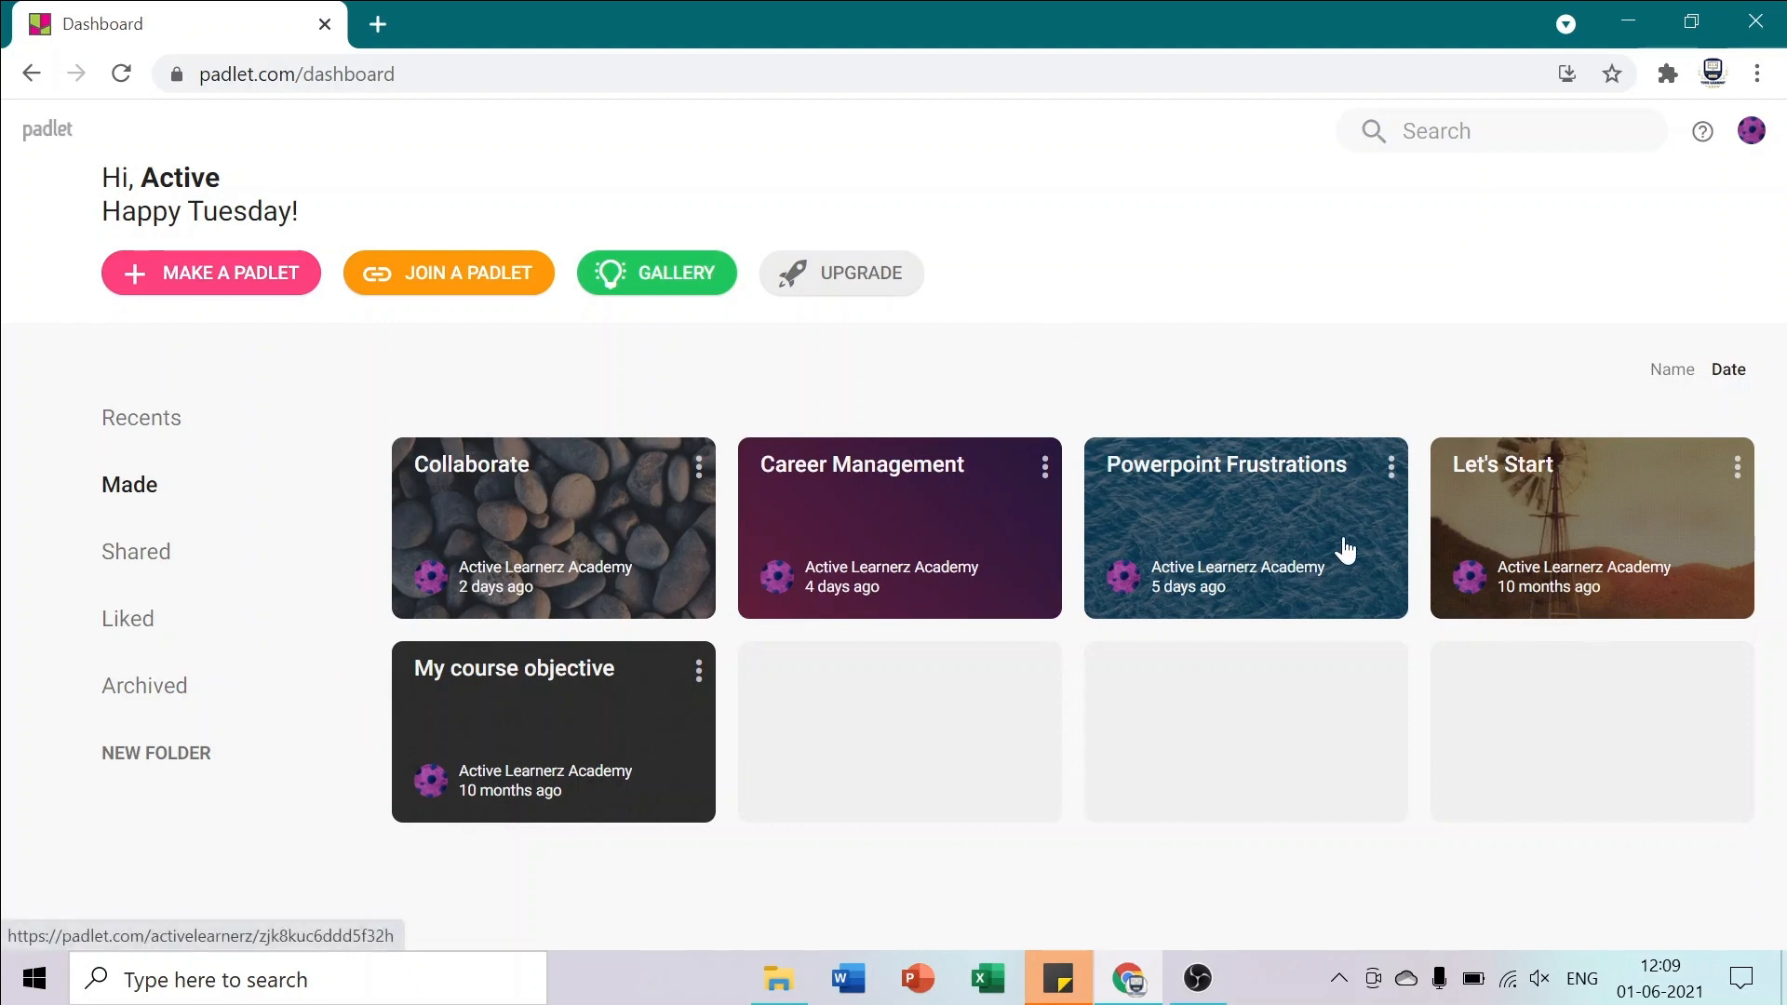
{"action": "left_click", "coordinate": [496, 282]}
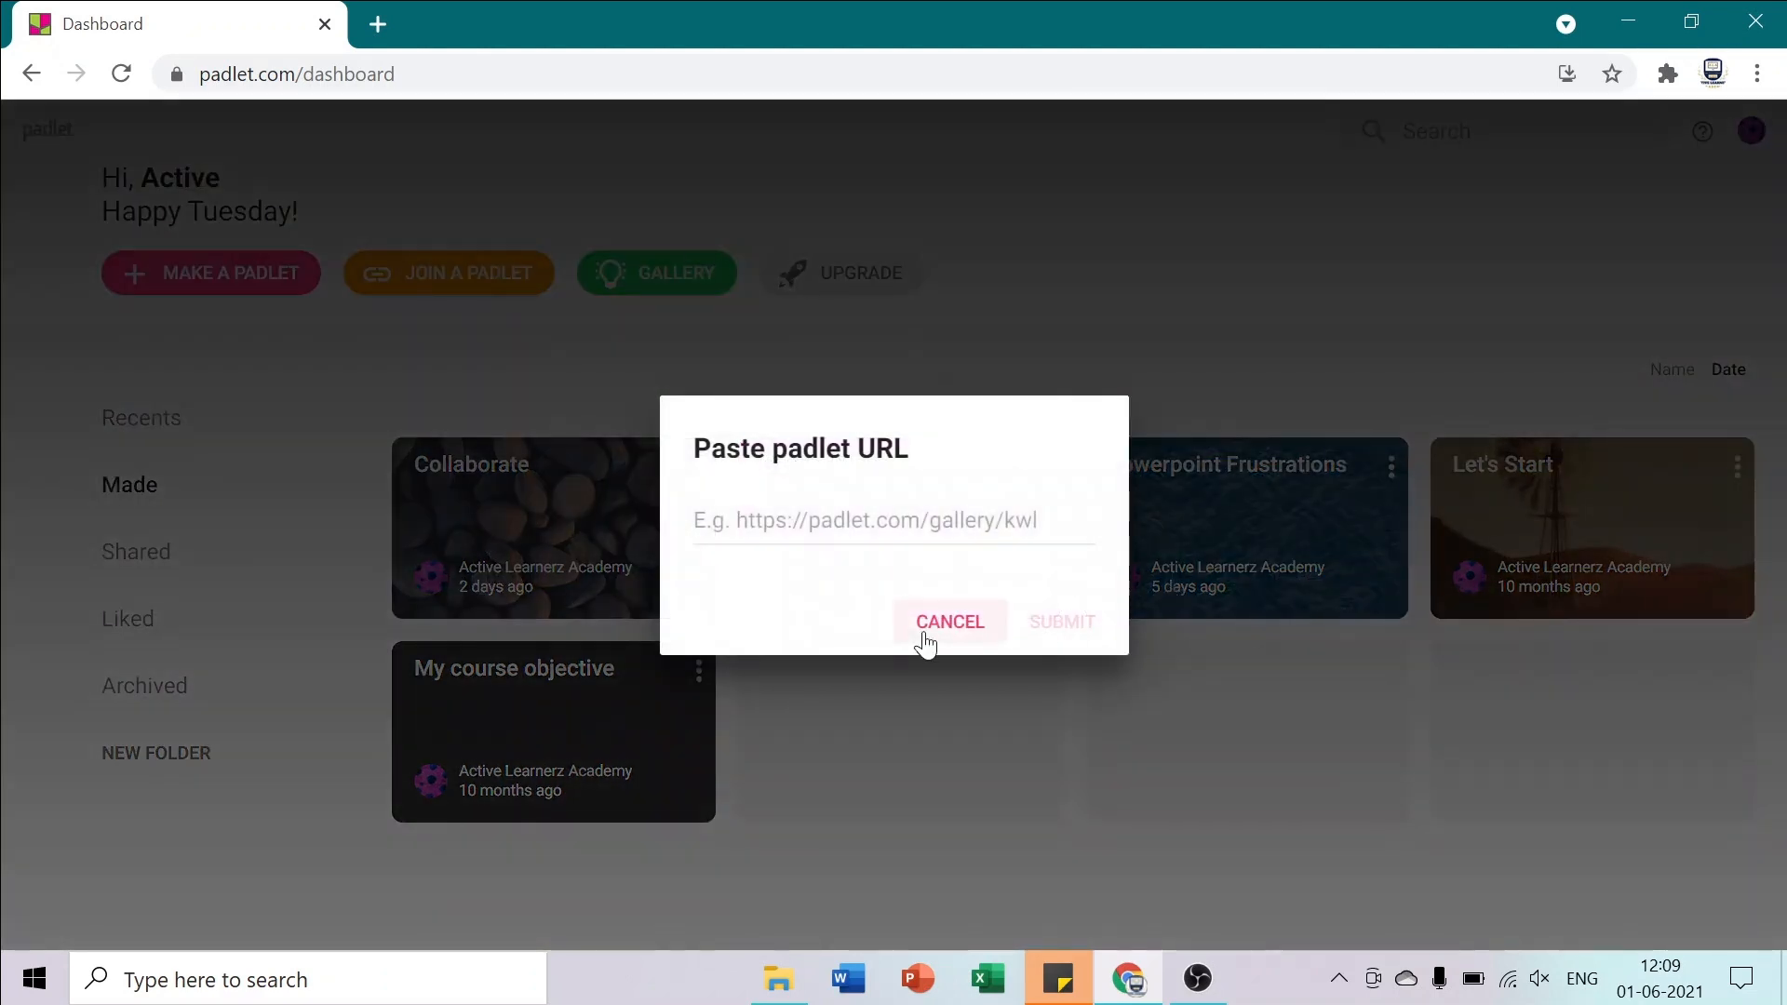
{"action": "left_click", "coordinate": [940, 641]}
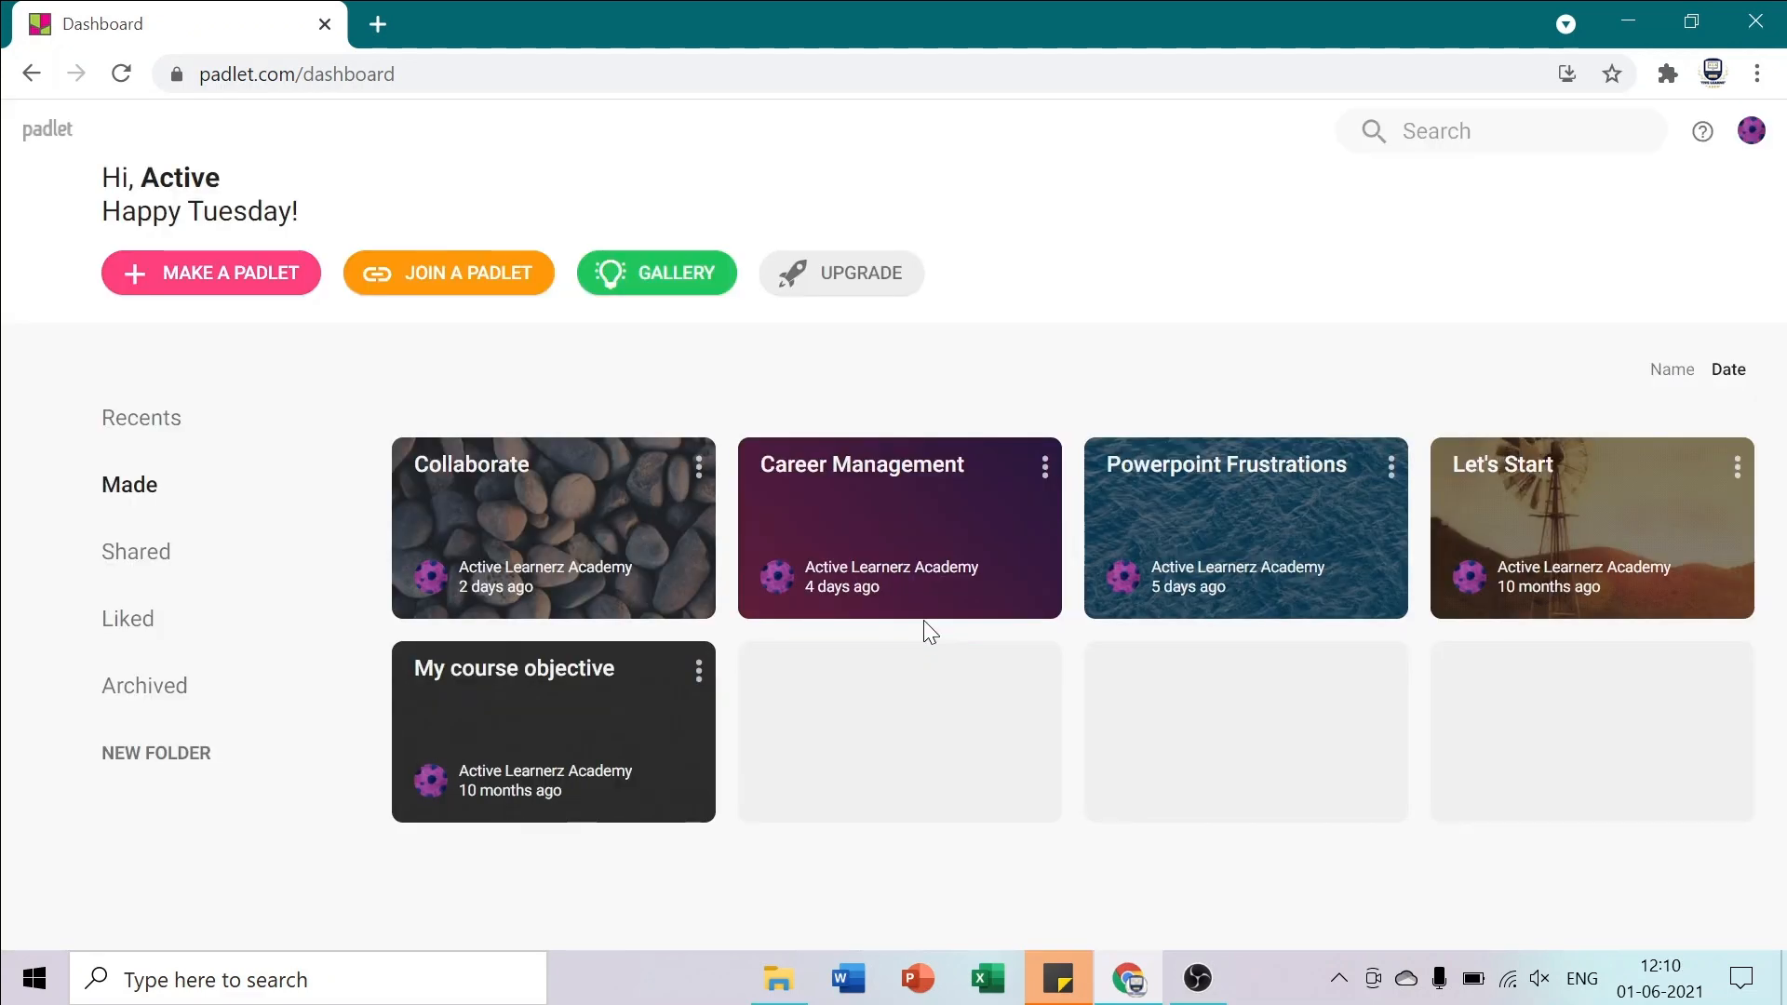
Browse the example padlets in the Padlet gallery and examine the Human Resources example
{"action": "left_click", "coordinate": [663, 291]}
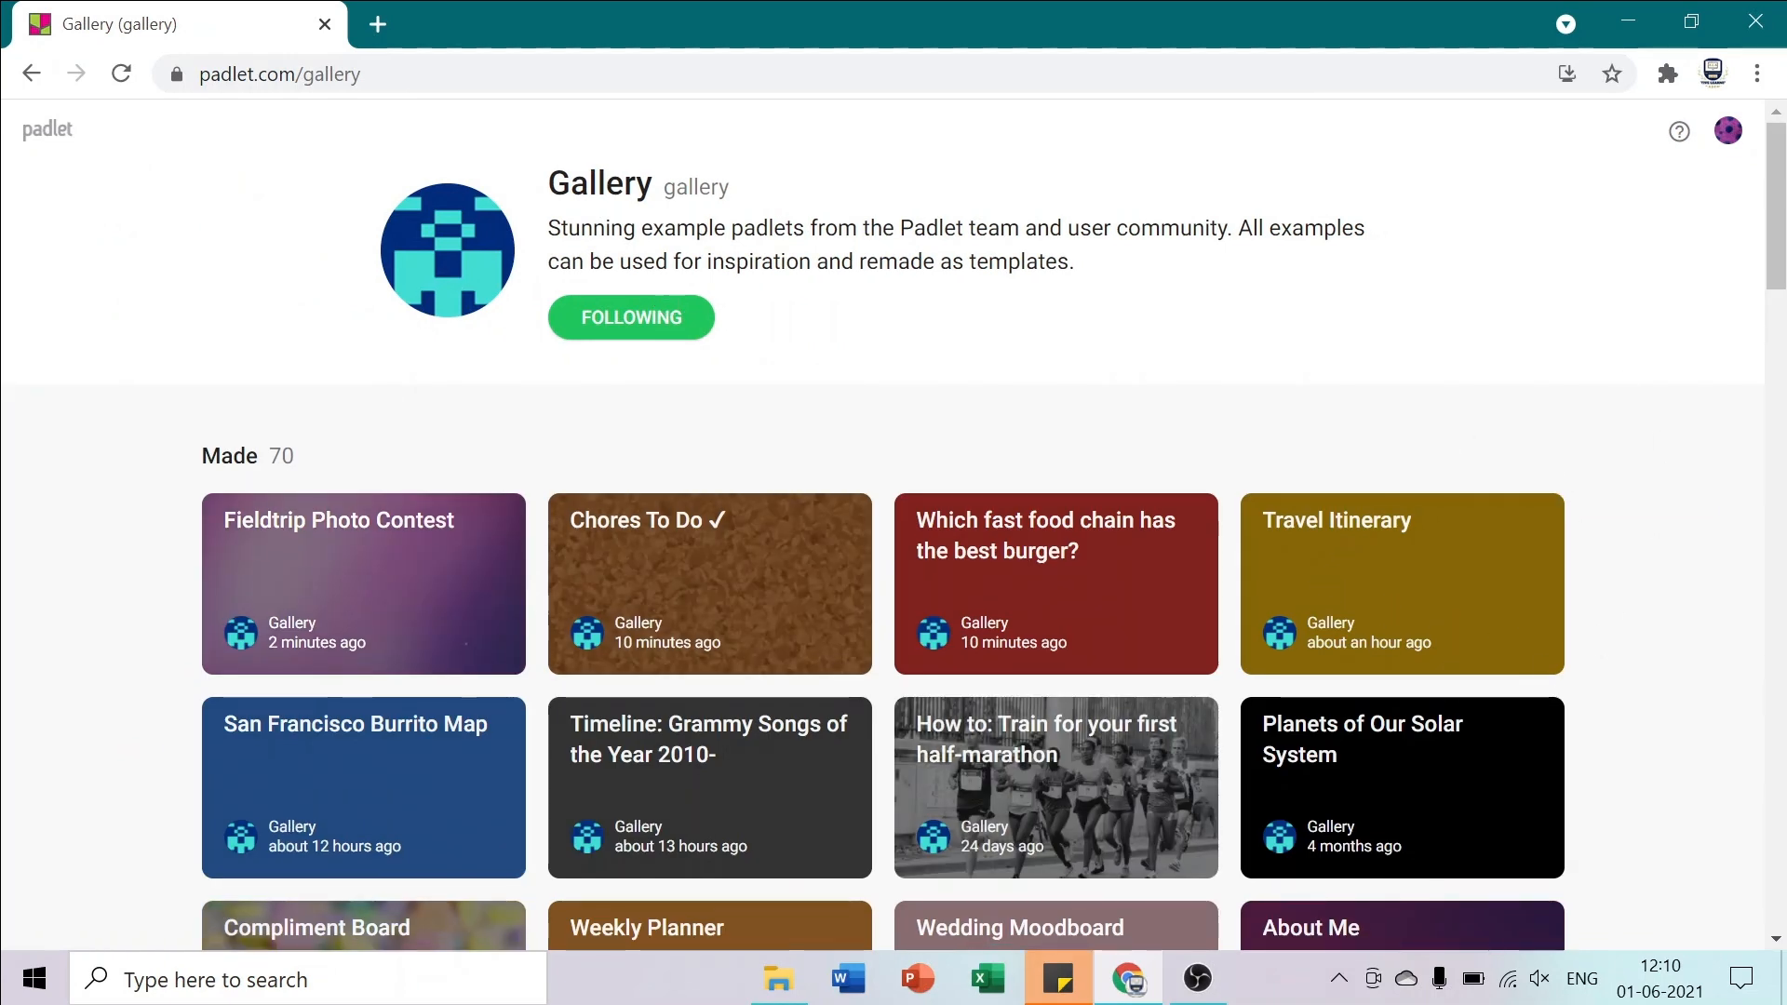
{"action": "scroll", "coordinate": [1480, 438], "scroll_direction": "down", "scroll_amount": 8}
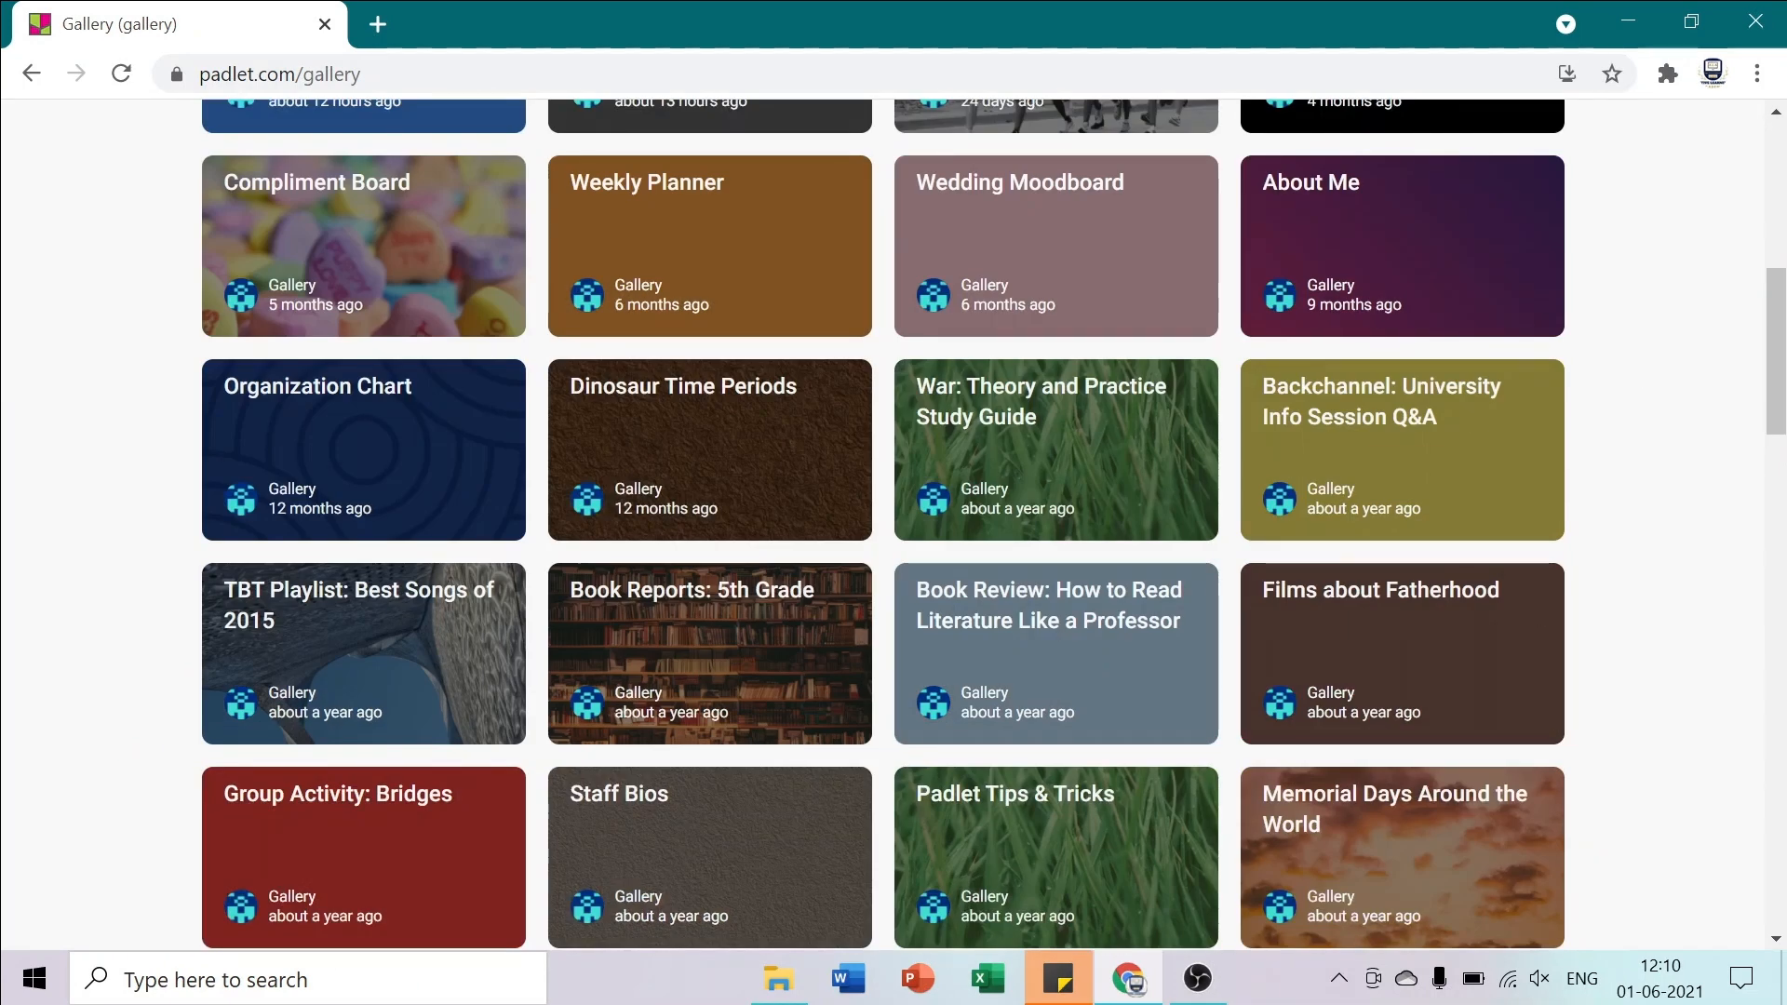
{"action": "scroll", "coordinate": [994, 525], "scroll_direction": "down", "scroll_amount": 8}
{"action": "key", "text": "Page_Down"}
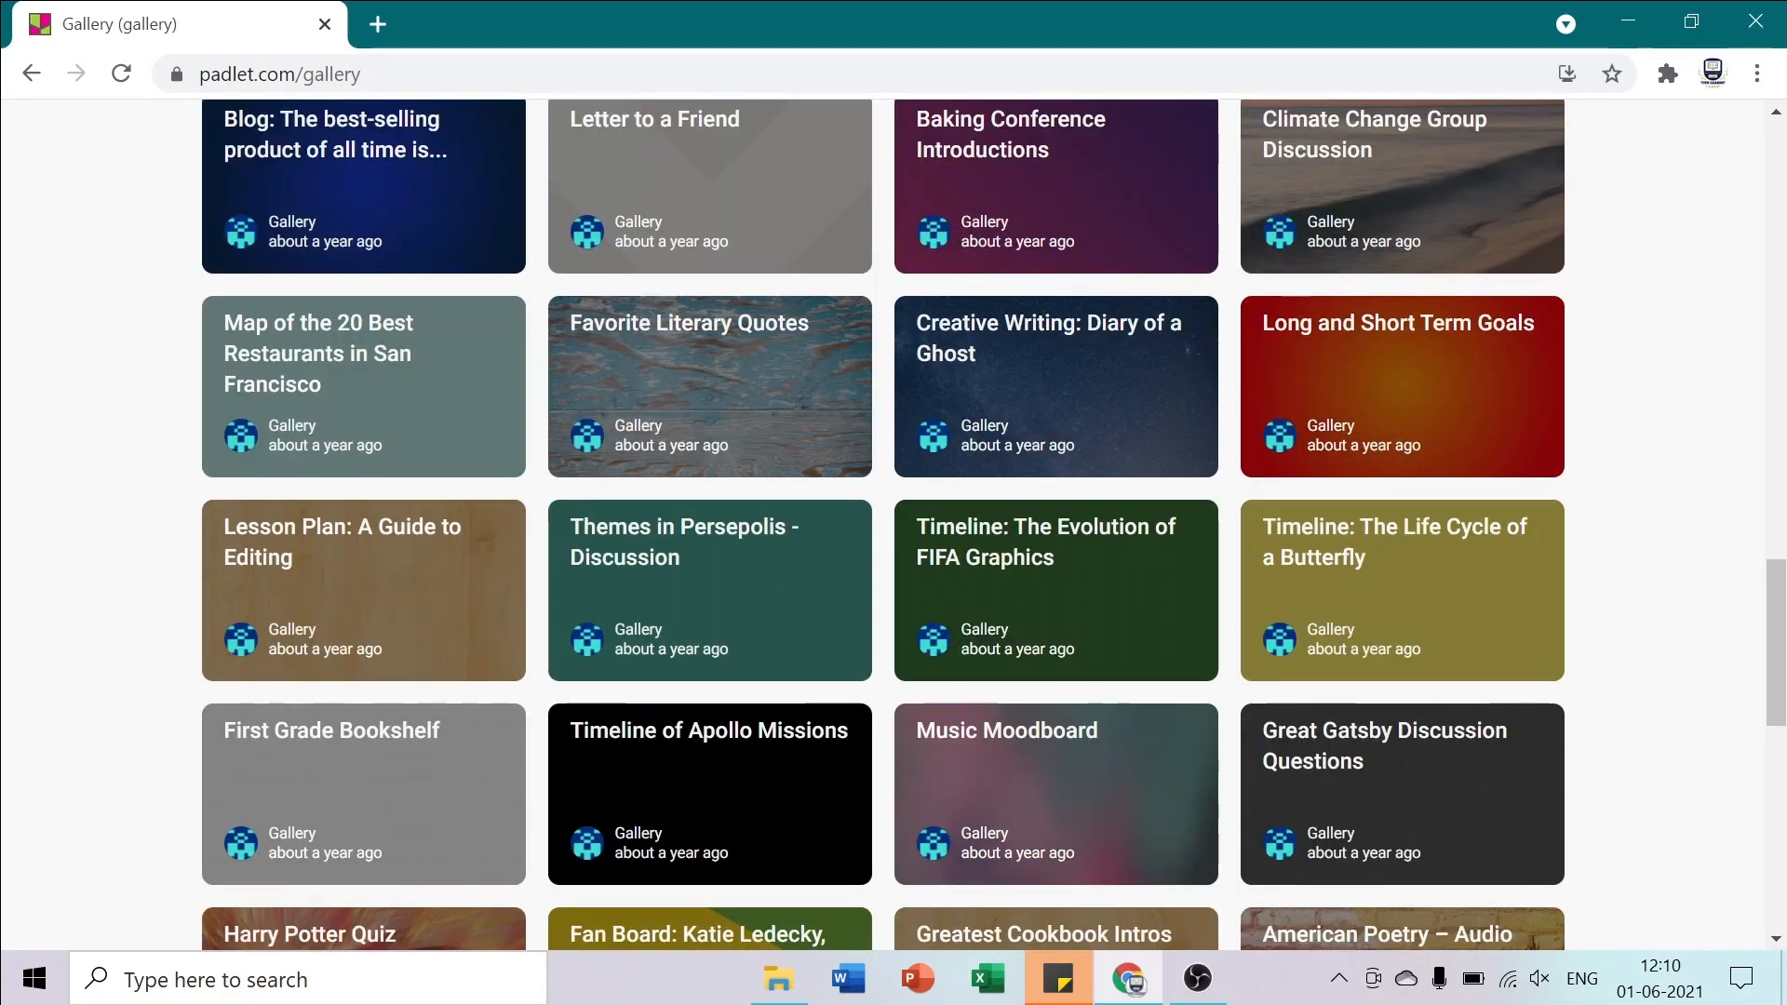
{"action": "key", "text": "Page_Up"}
{"action": "left_click", "coordinate": [1427, 689]}
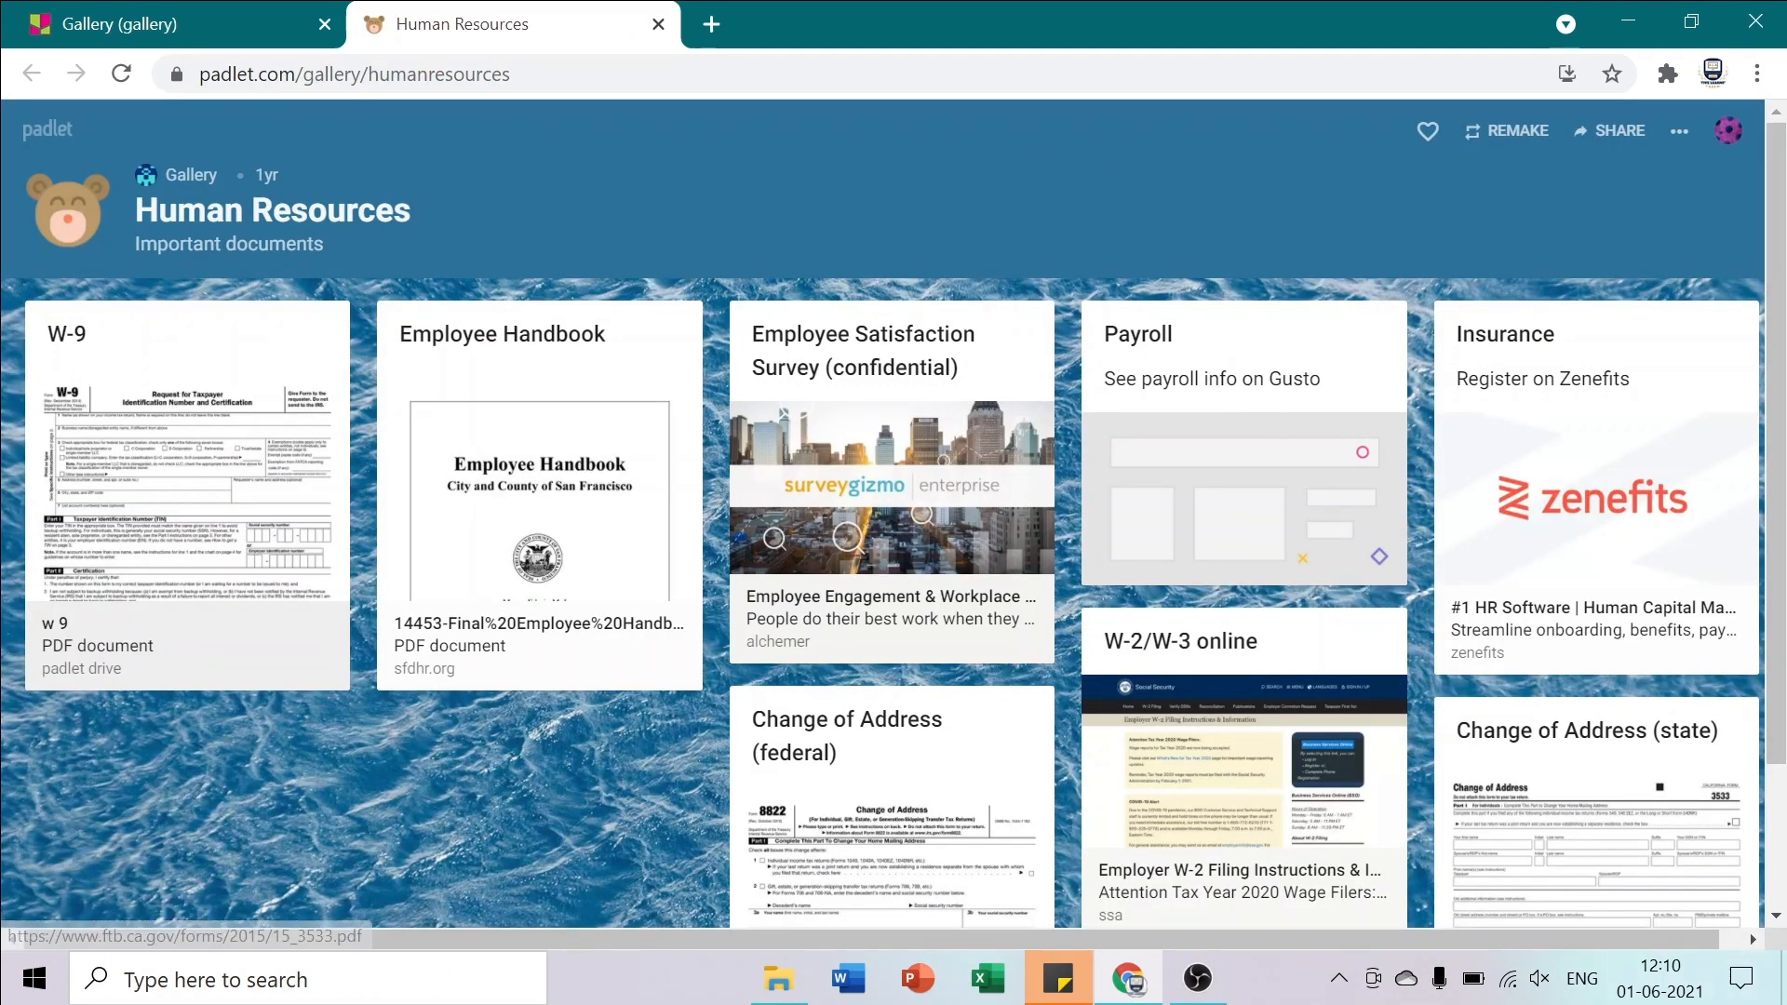
{"action": "scroll", "coordinate": [1779, 858], "scroll_direction": "down", "scroll_amount": 2}
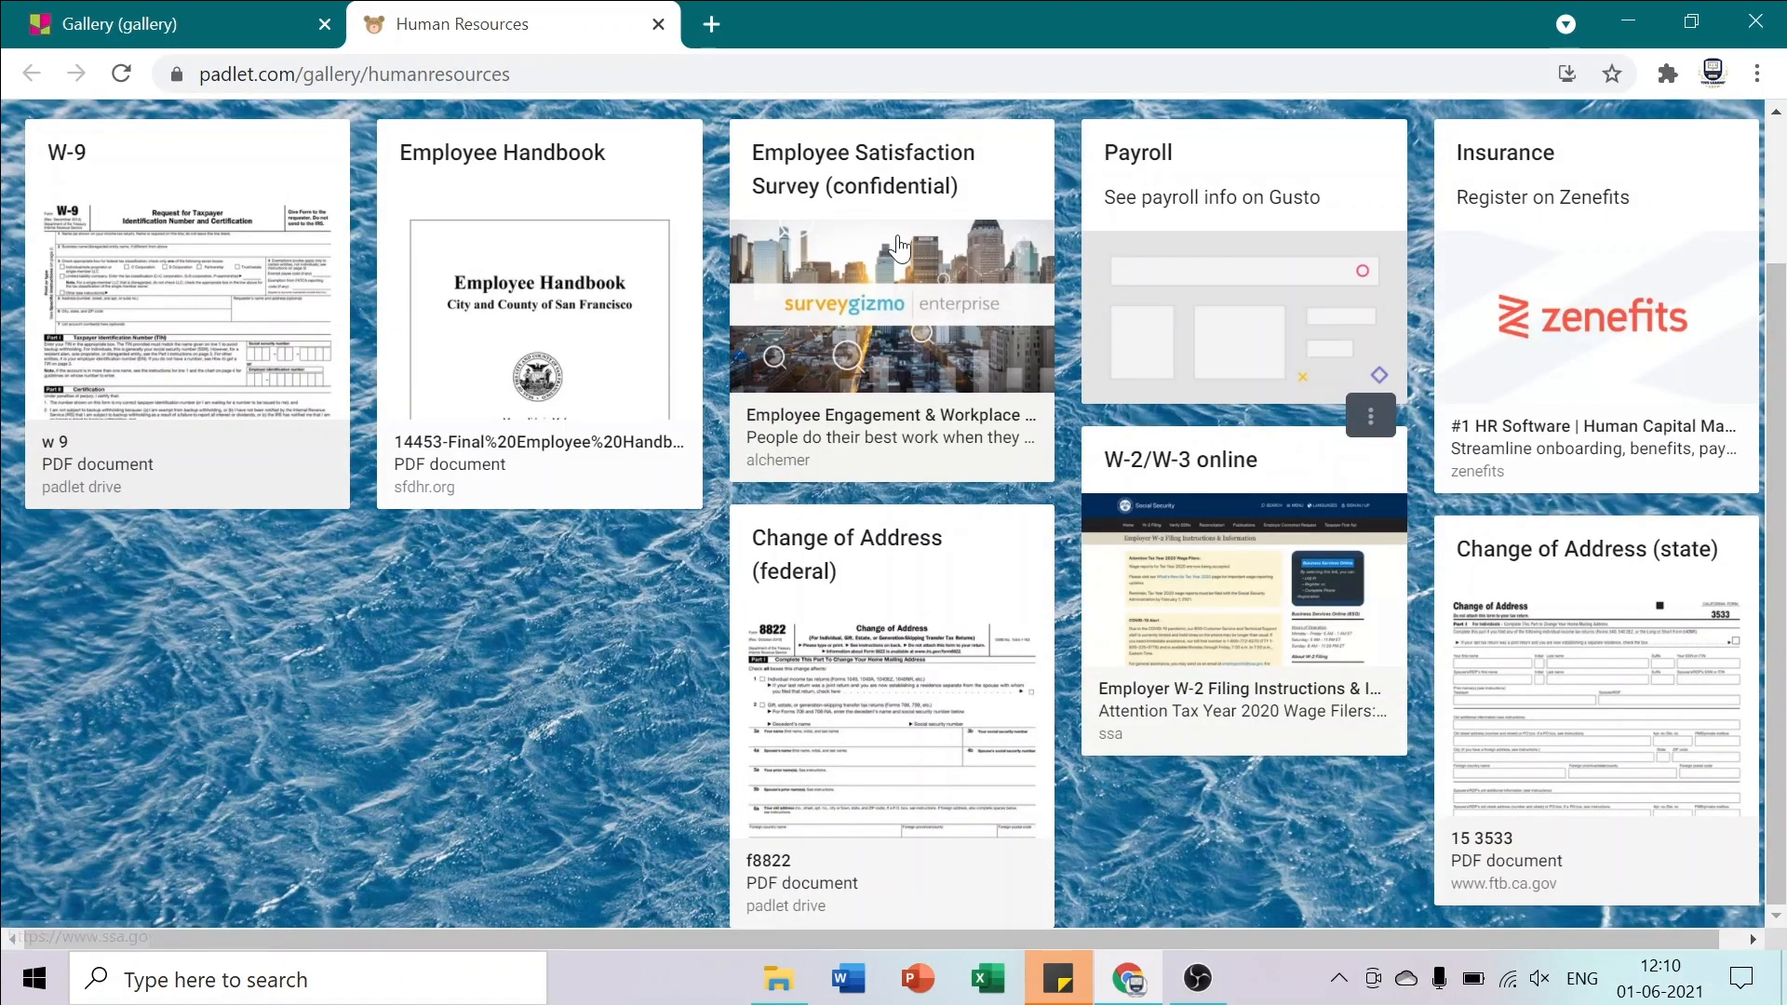
{"action": "left_click", "coordinate": [658, 24]}
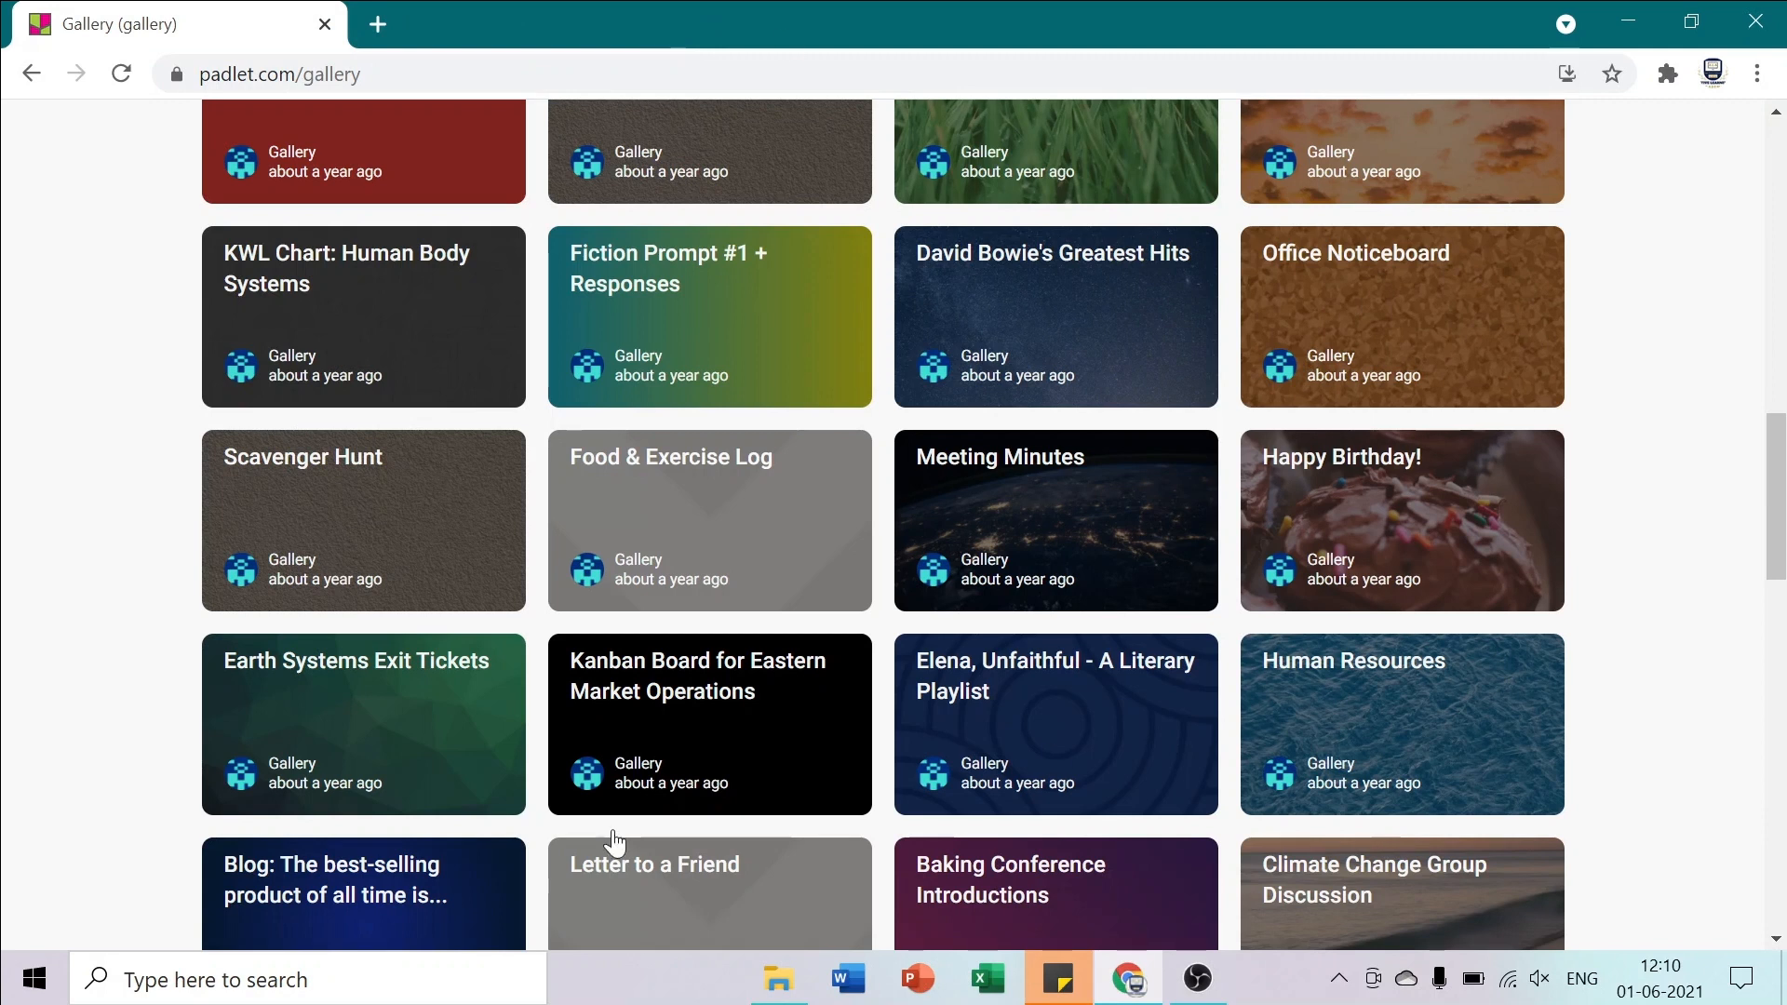
{"action": "left_click", "coordinate": [1780, 856]}
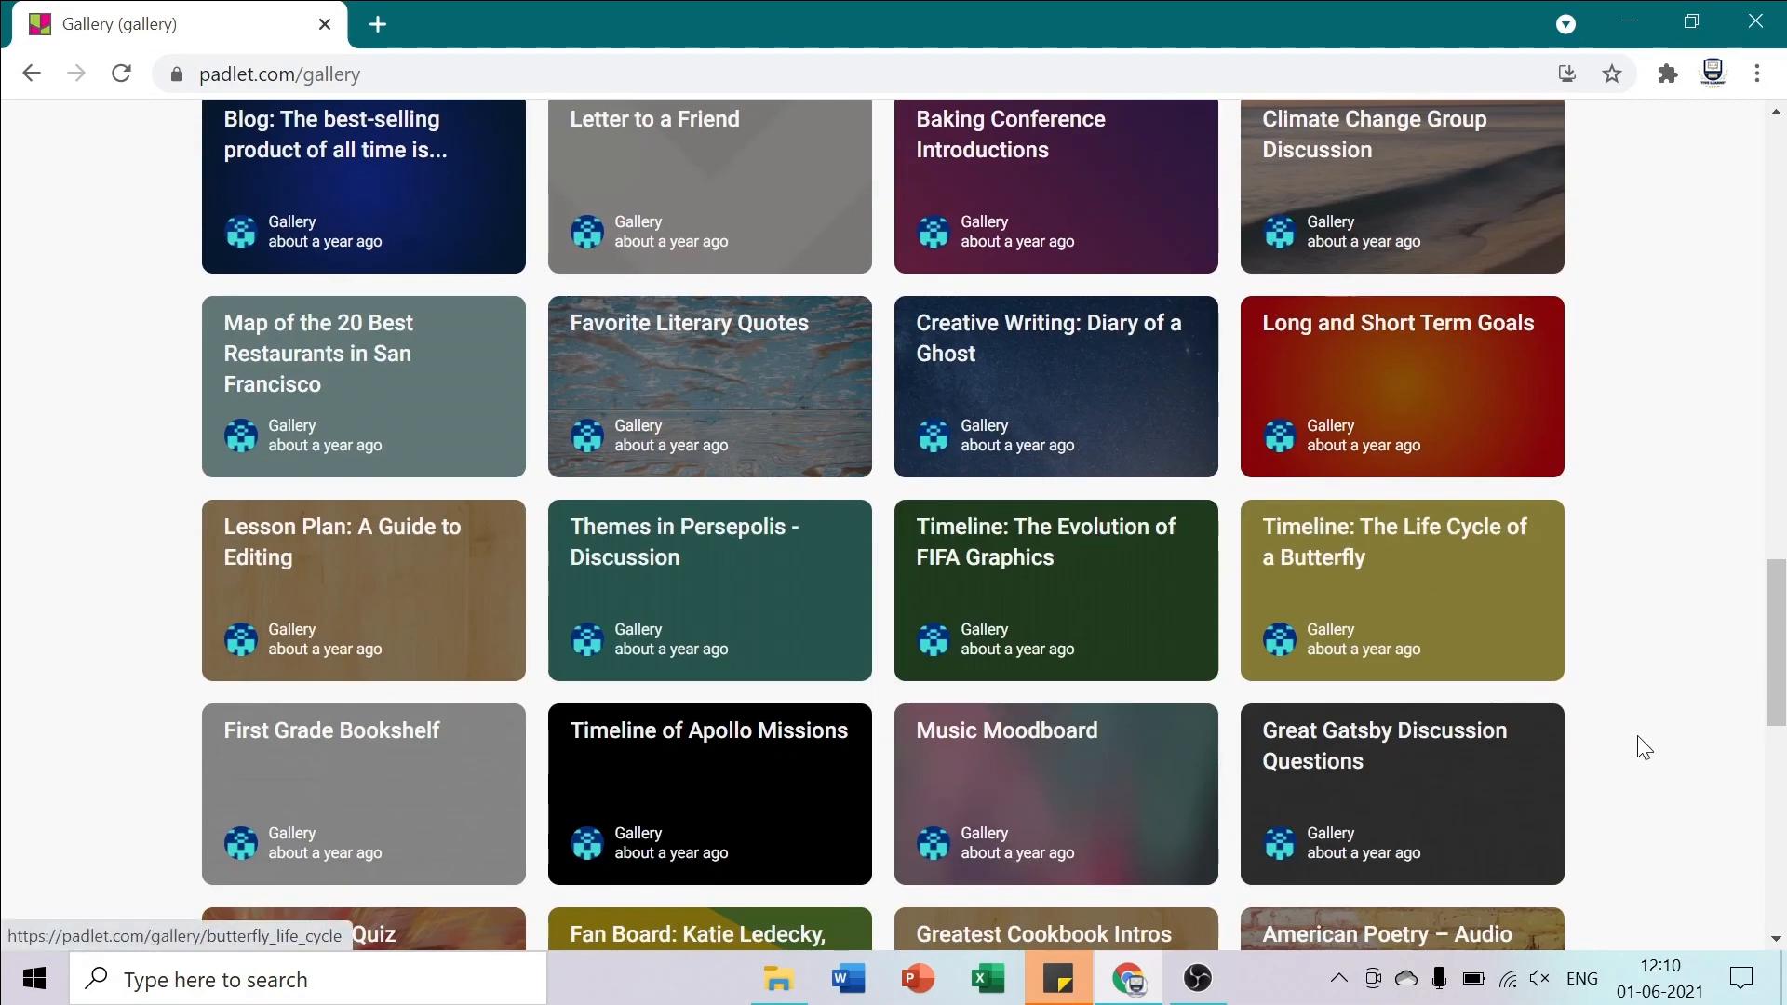
{"action": "left_click", "coordinate": [1777, 842]}
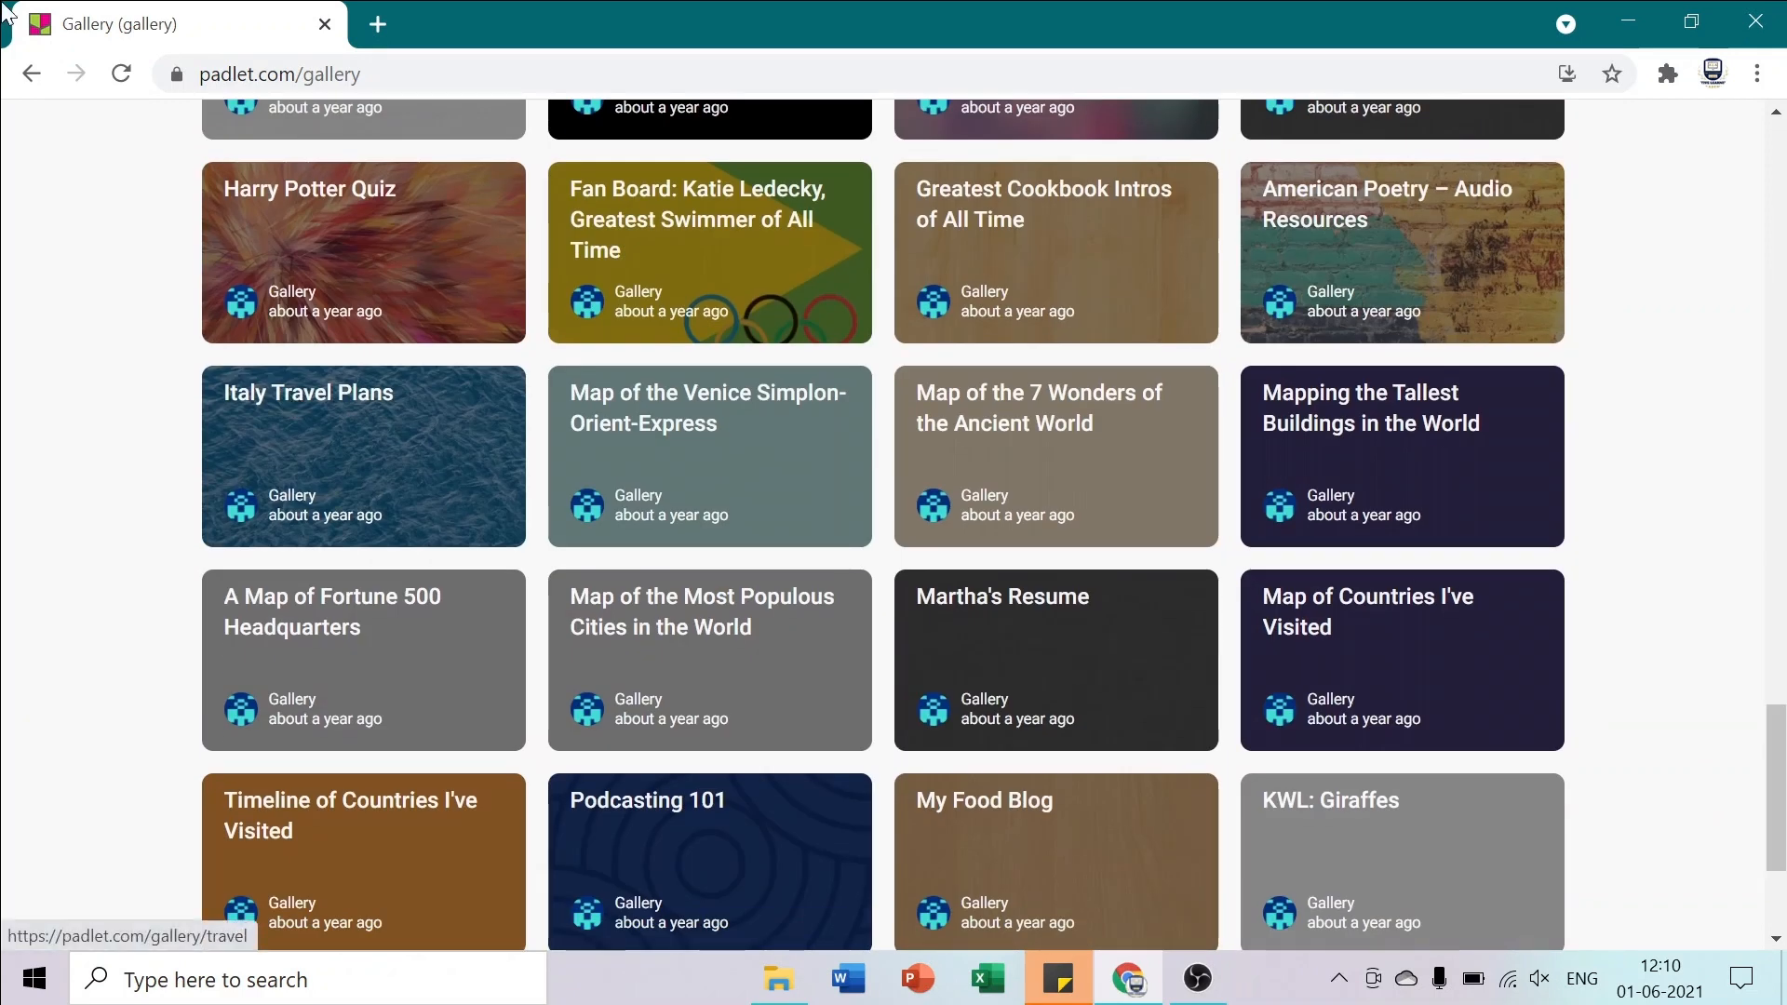
Return to the dashboard and open the settings of the My course objective padlet
{"action": "left_click", "coordinate": [32, 74]}
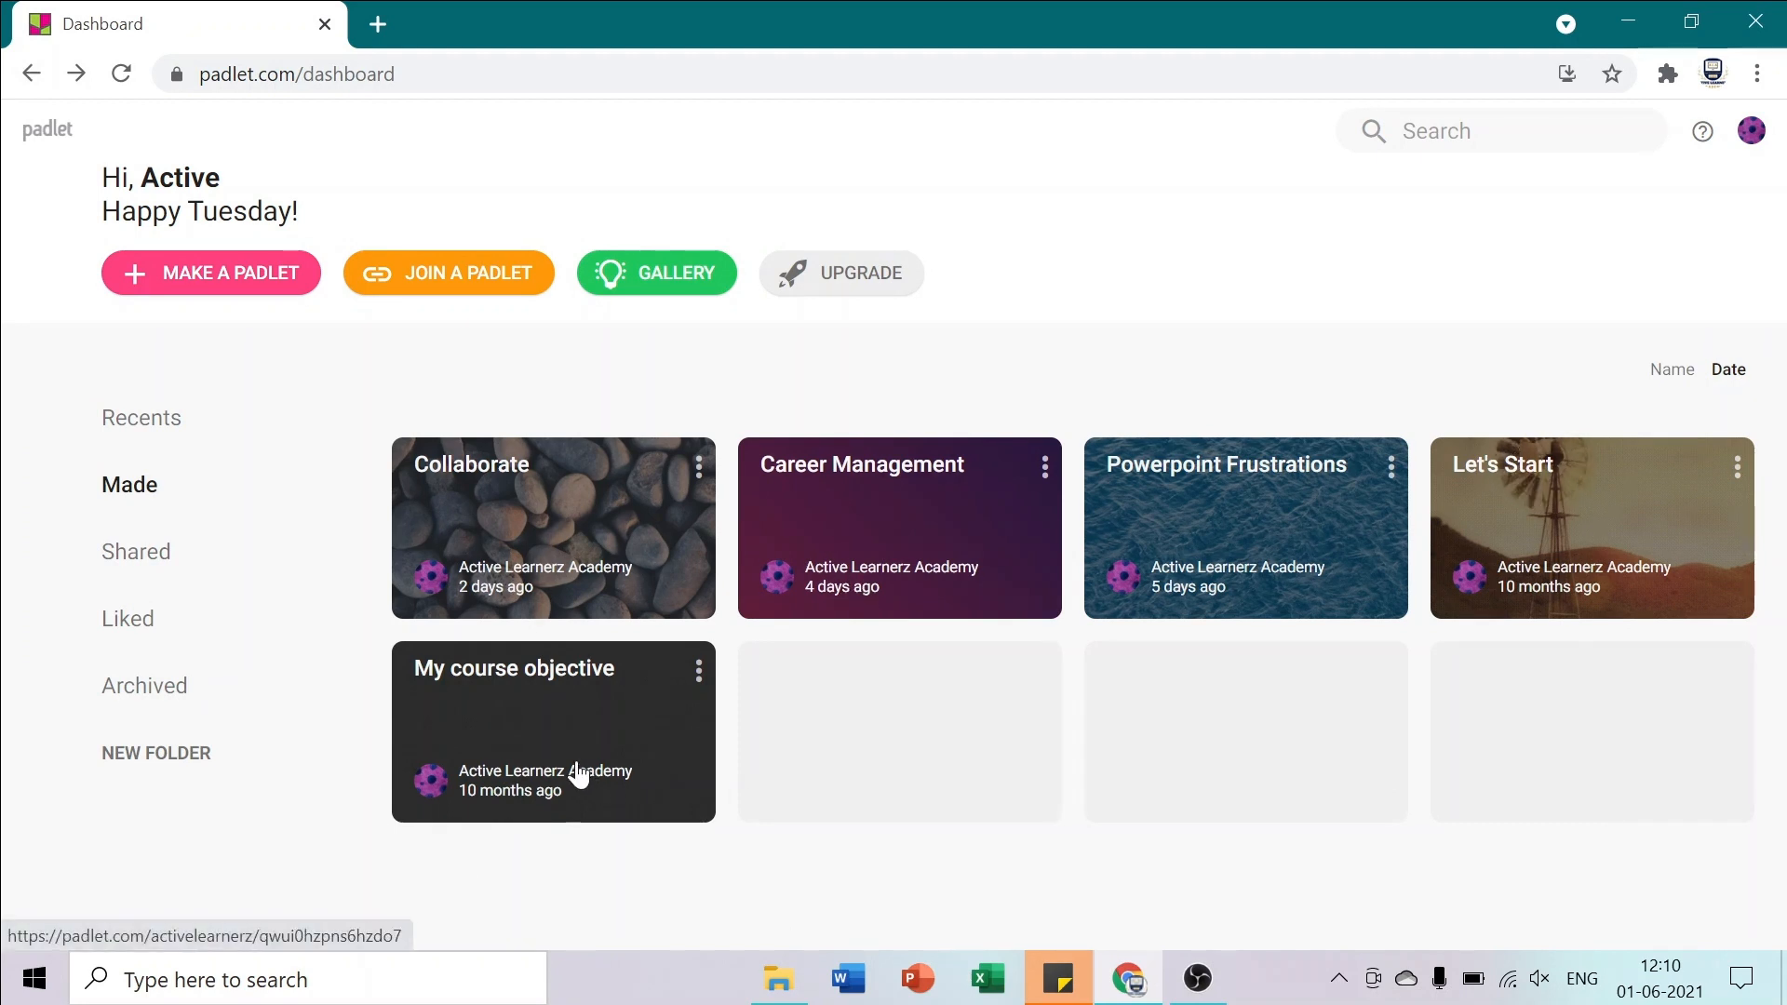
{"action": "left_click", "coordinate": [616, 659]}
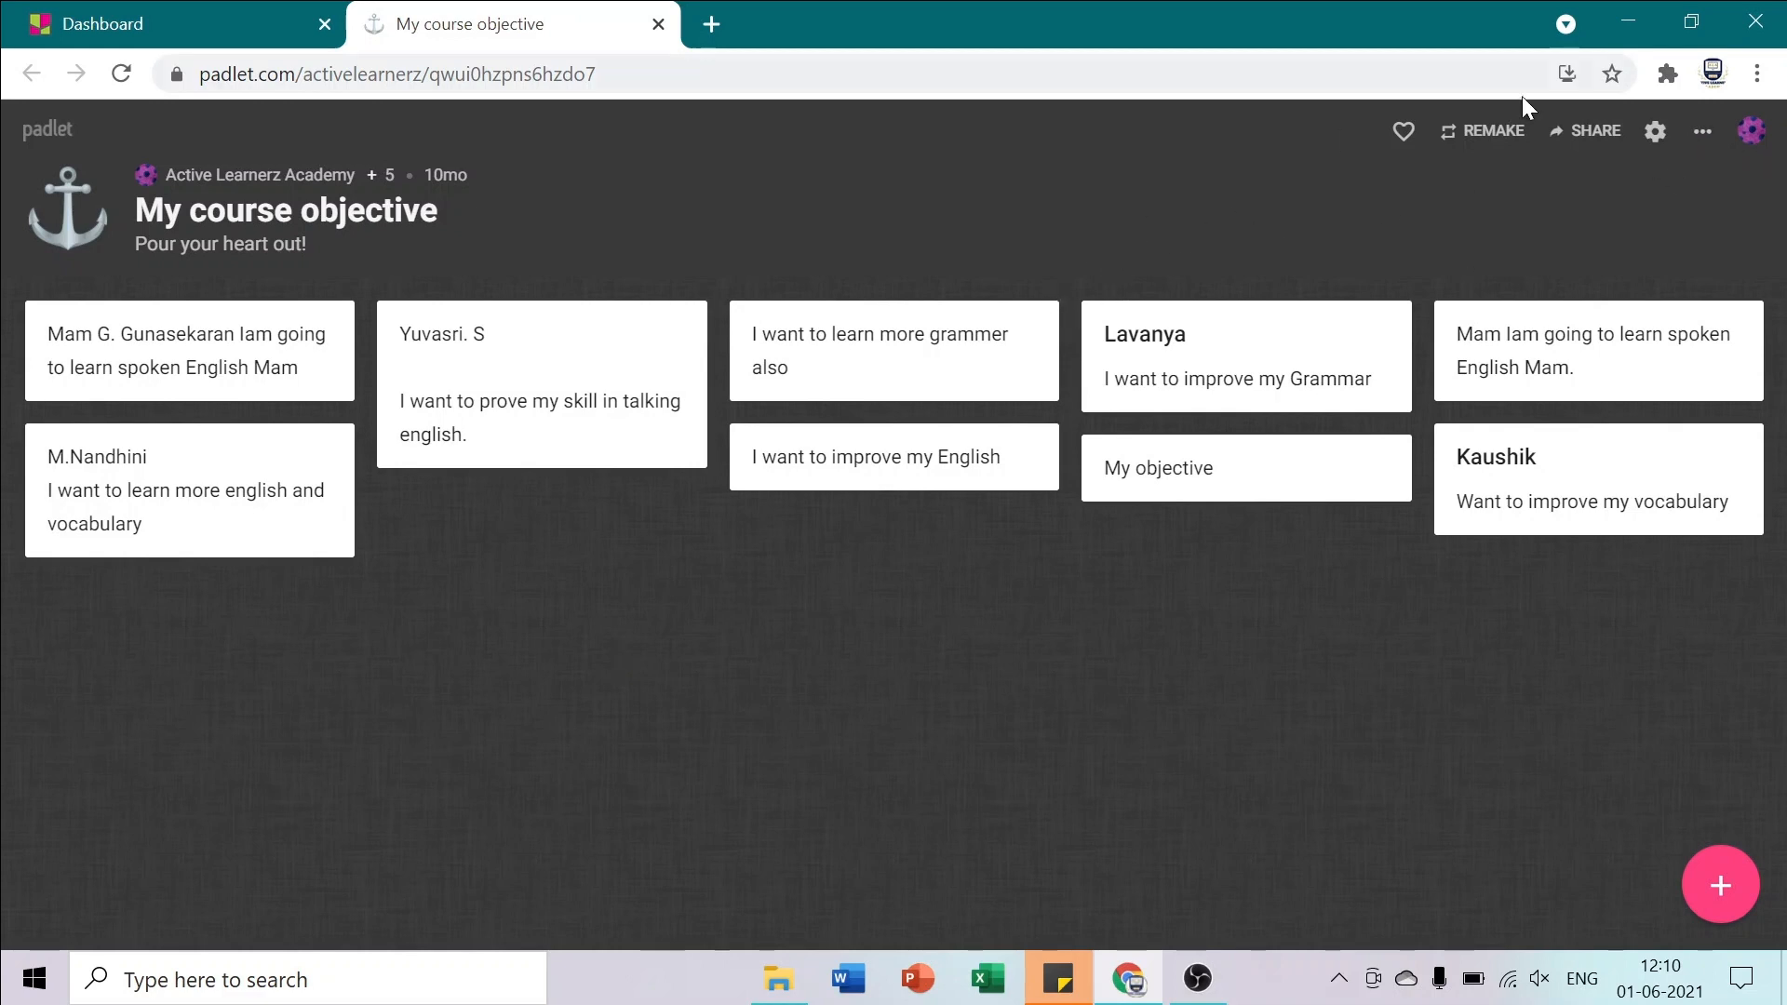
{"action": "left_click", "coordinate": [1649, 131]}
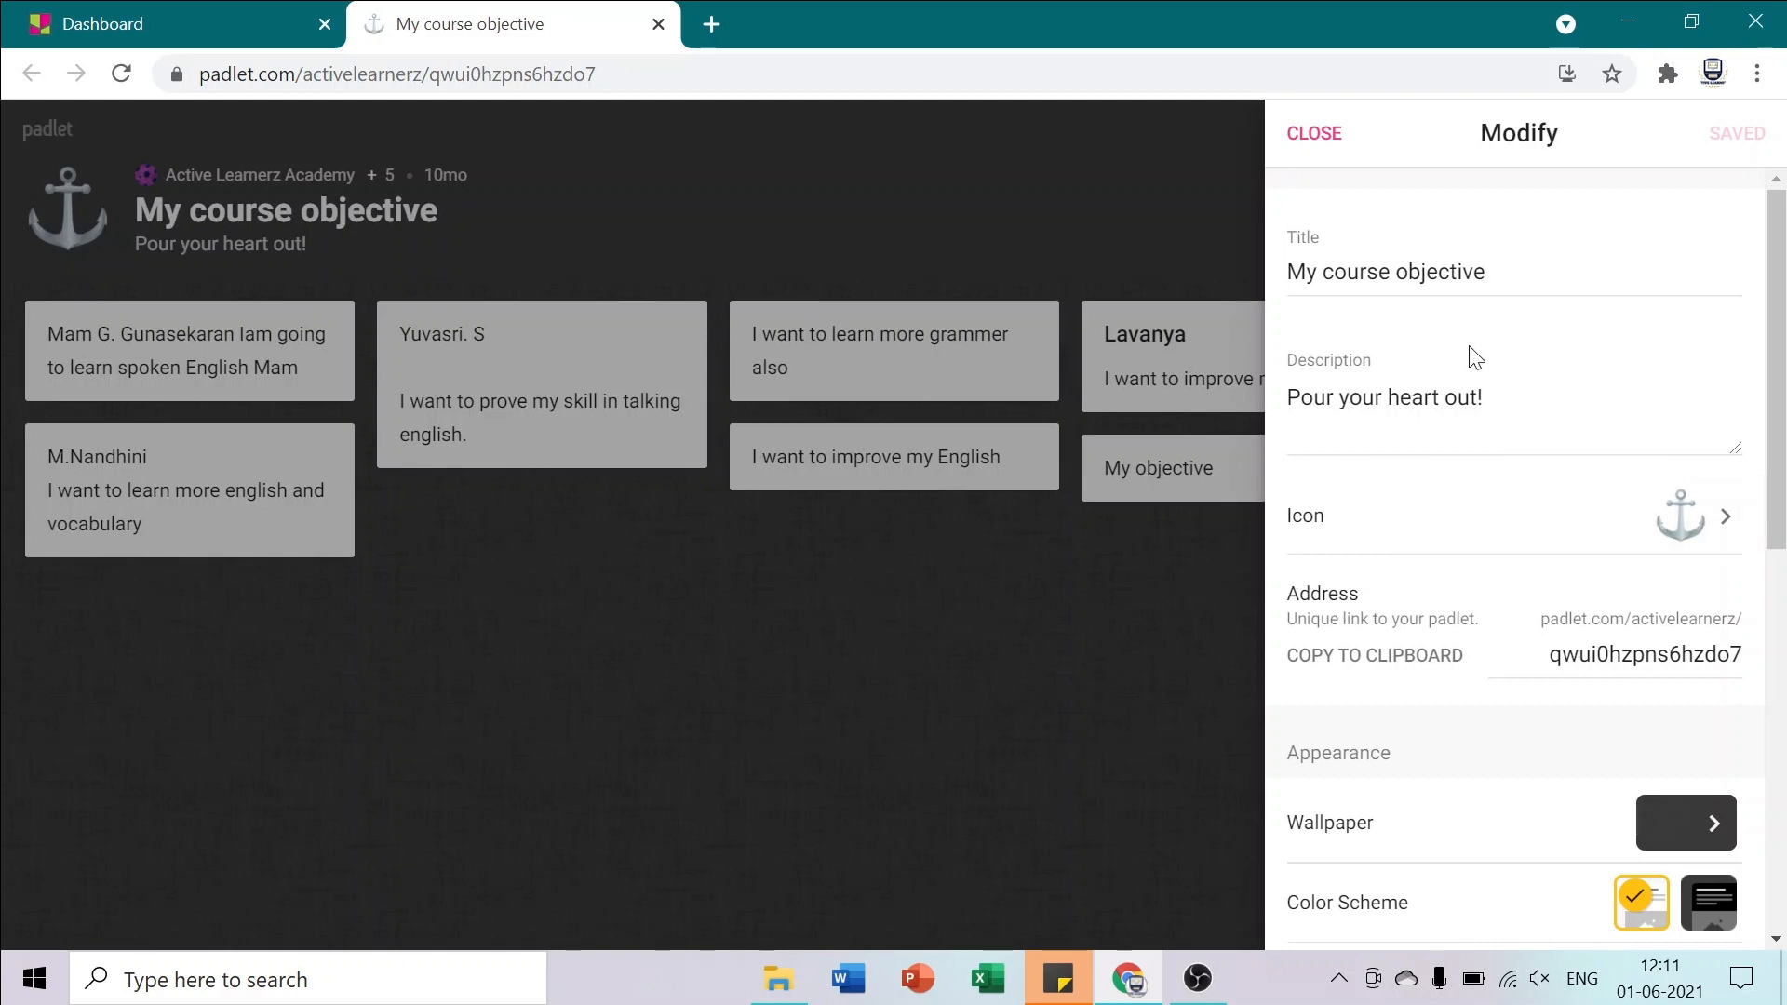
Look through the emoji choices for the padlet's icon, including Food & Drink, and the sources for adding a custom icon
{"action": "left_click", "coordinate": [1702, 526]}
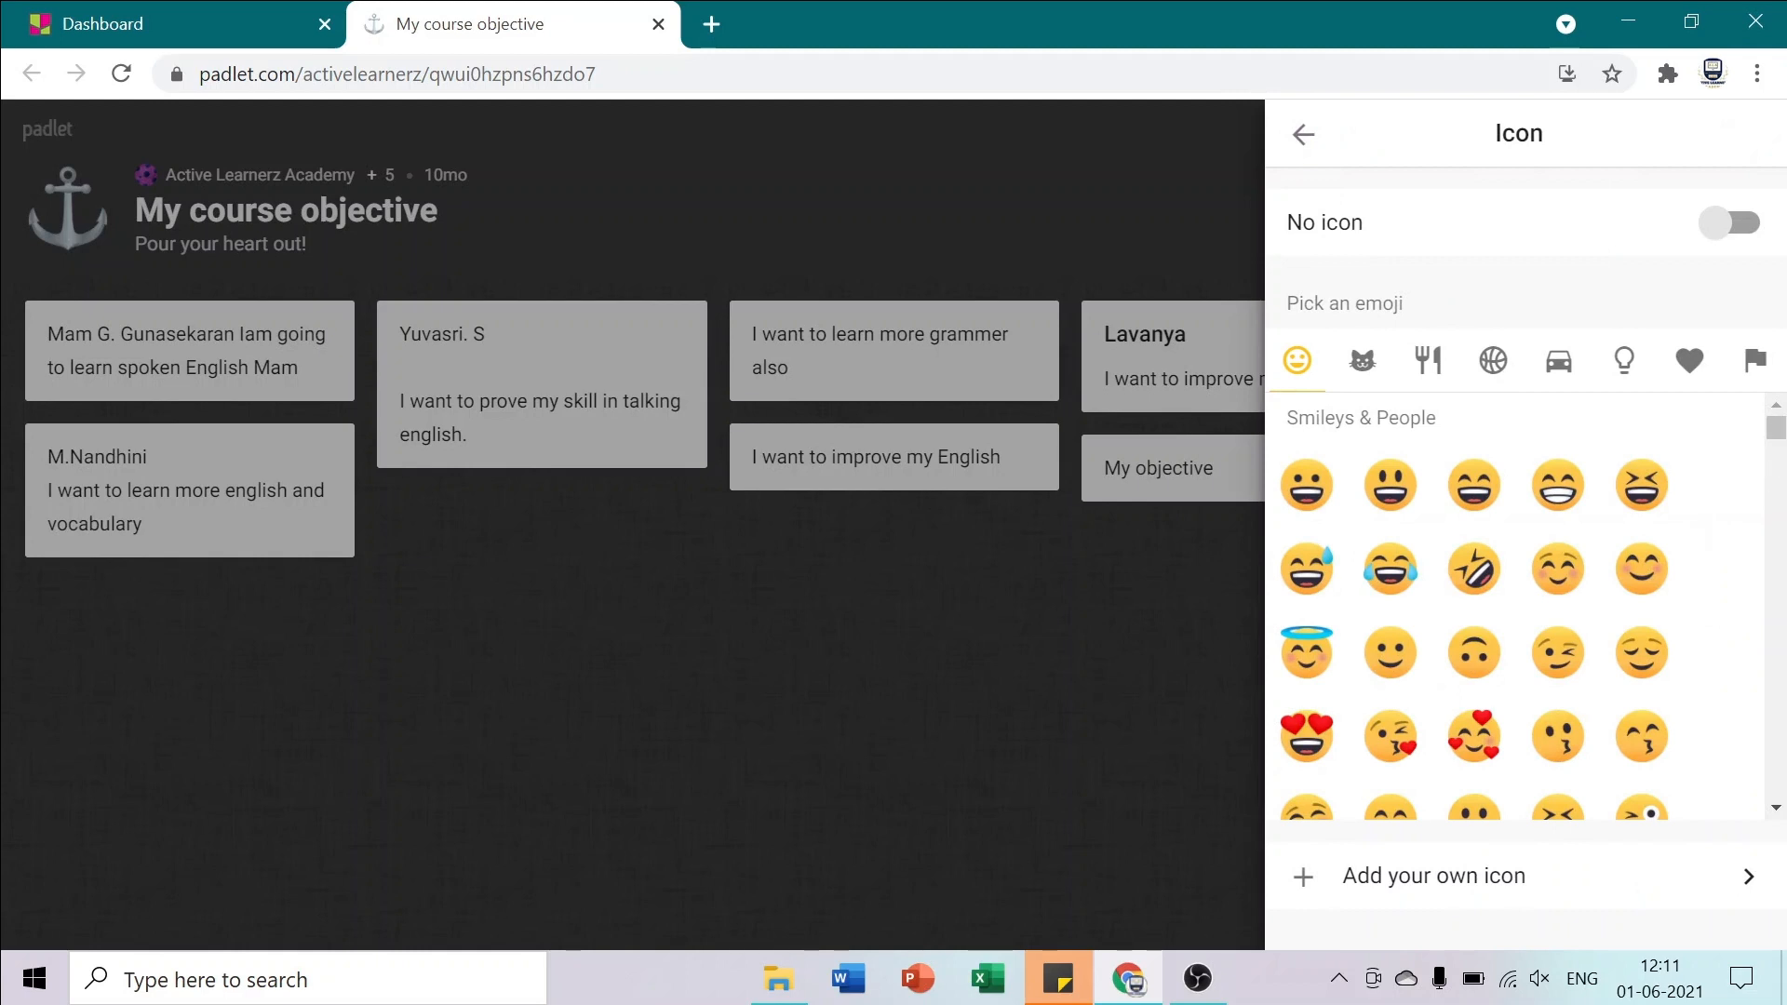
{"action": "scroll", "coordinate": [1582, 558], "scroll_direction": "down", "scroll_amount": 10}
{"action": "left_click", "coordinate": [1429, 362]}
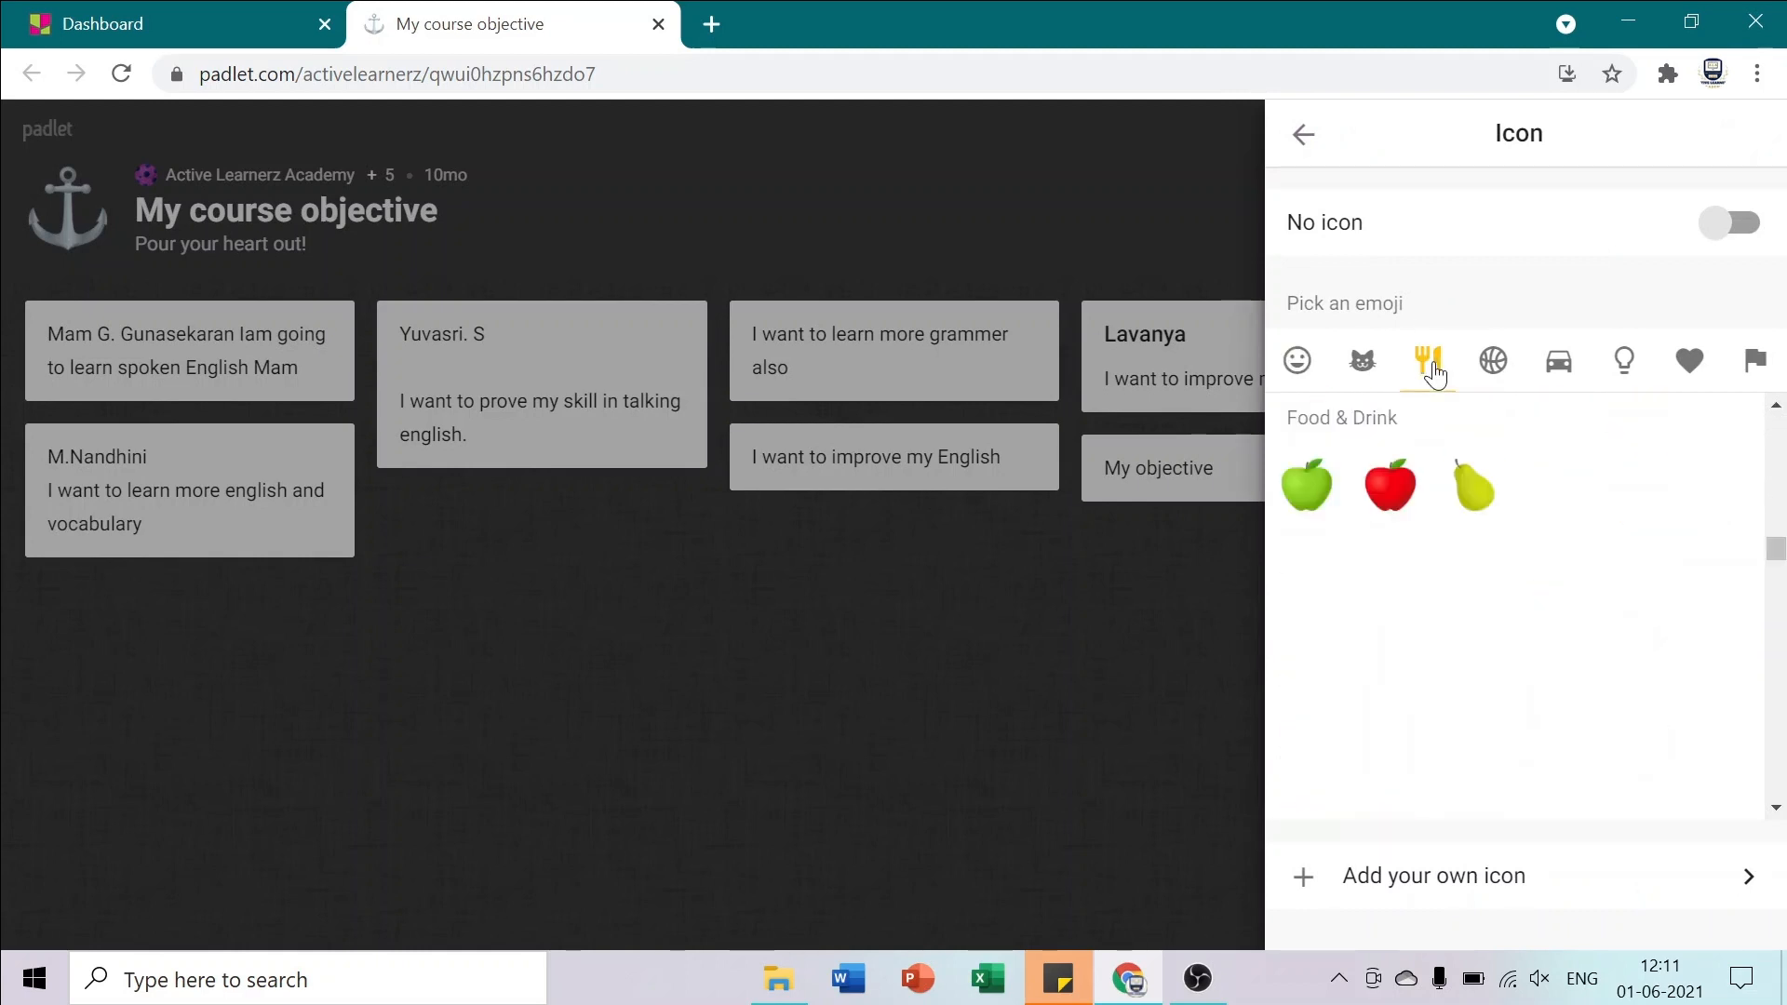
{"action": "scroll", "coordinate": [1526, 605], "scroll_direction": "down", "scroll_amount": 9}
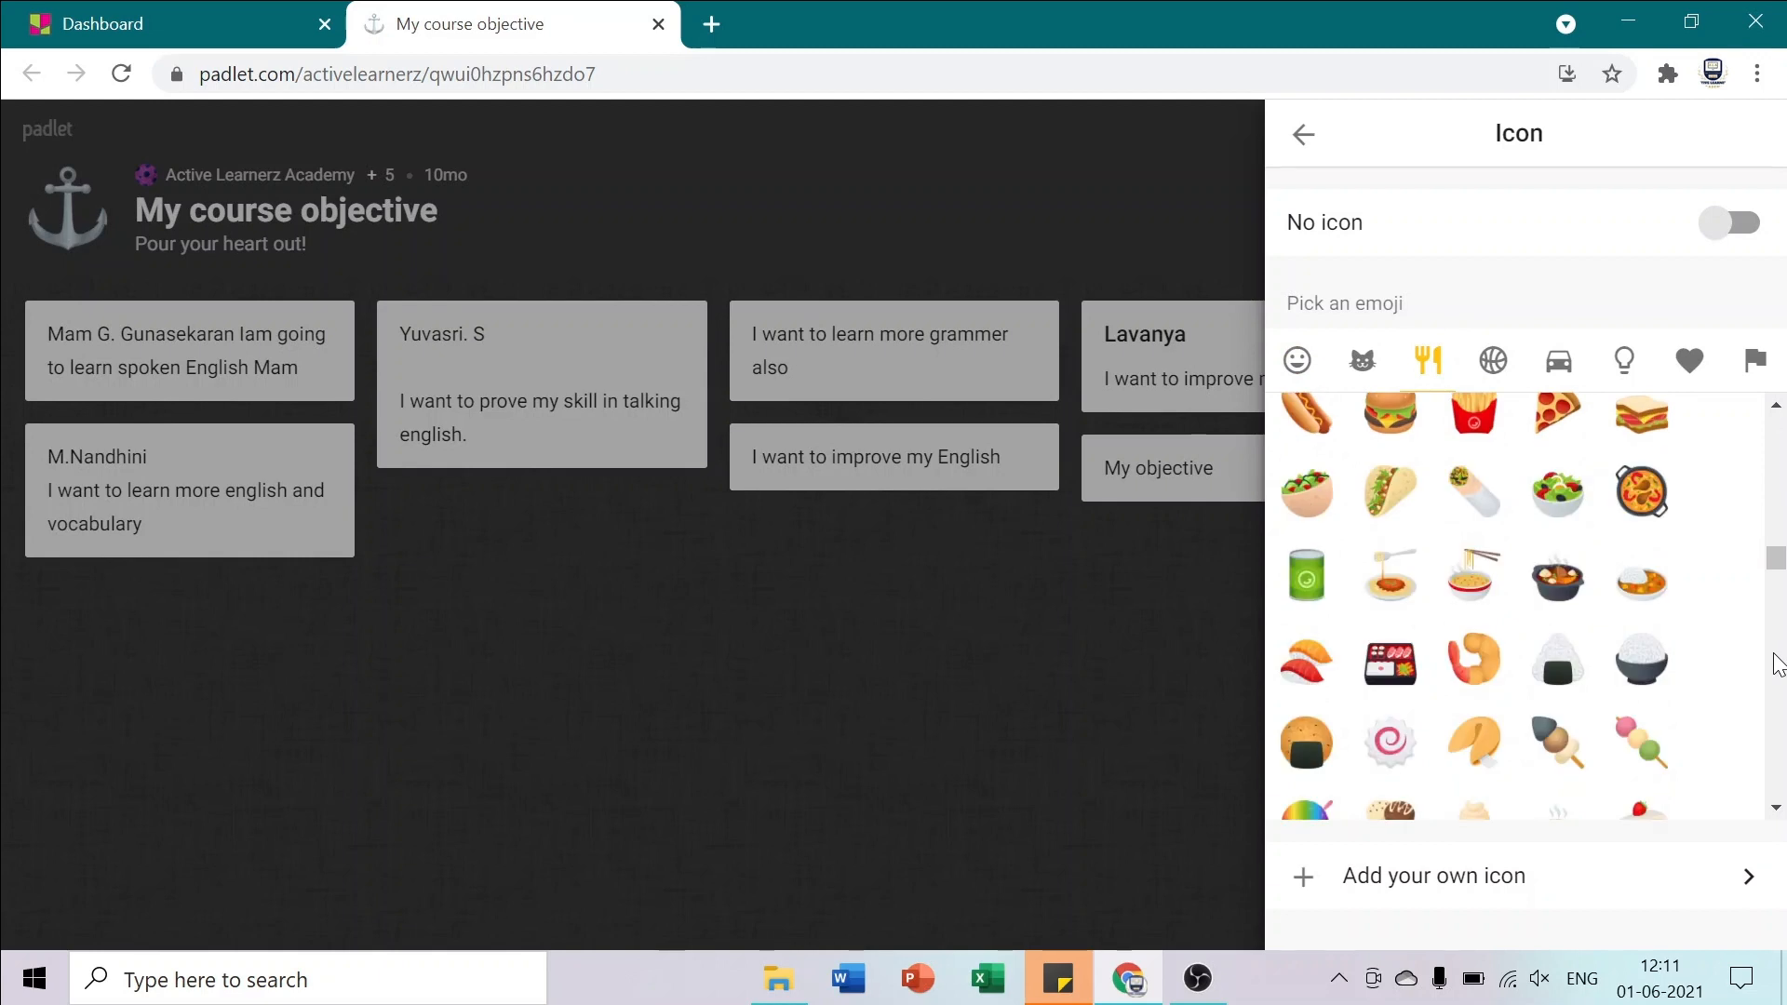
{"action": "left_click", "coordinate": [1496, 892]}
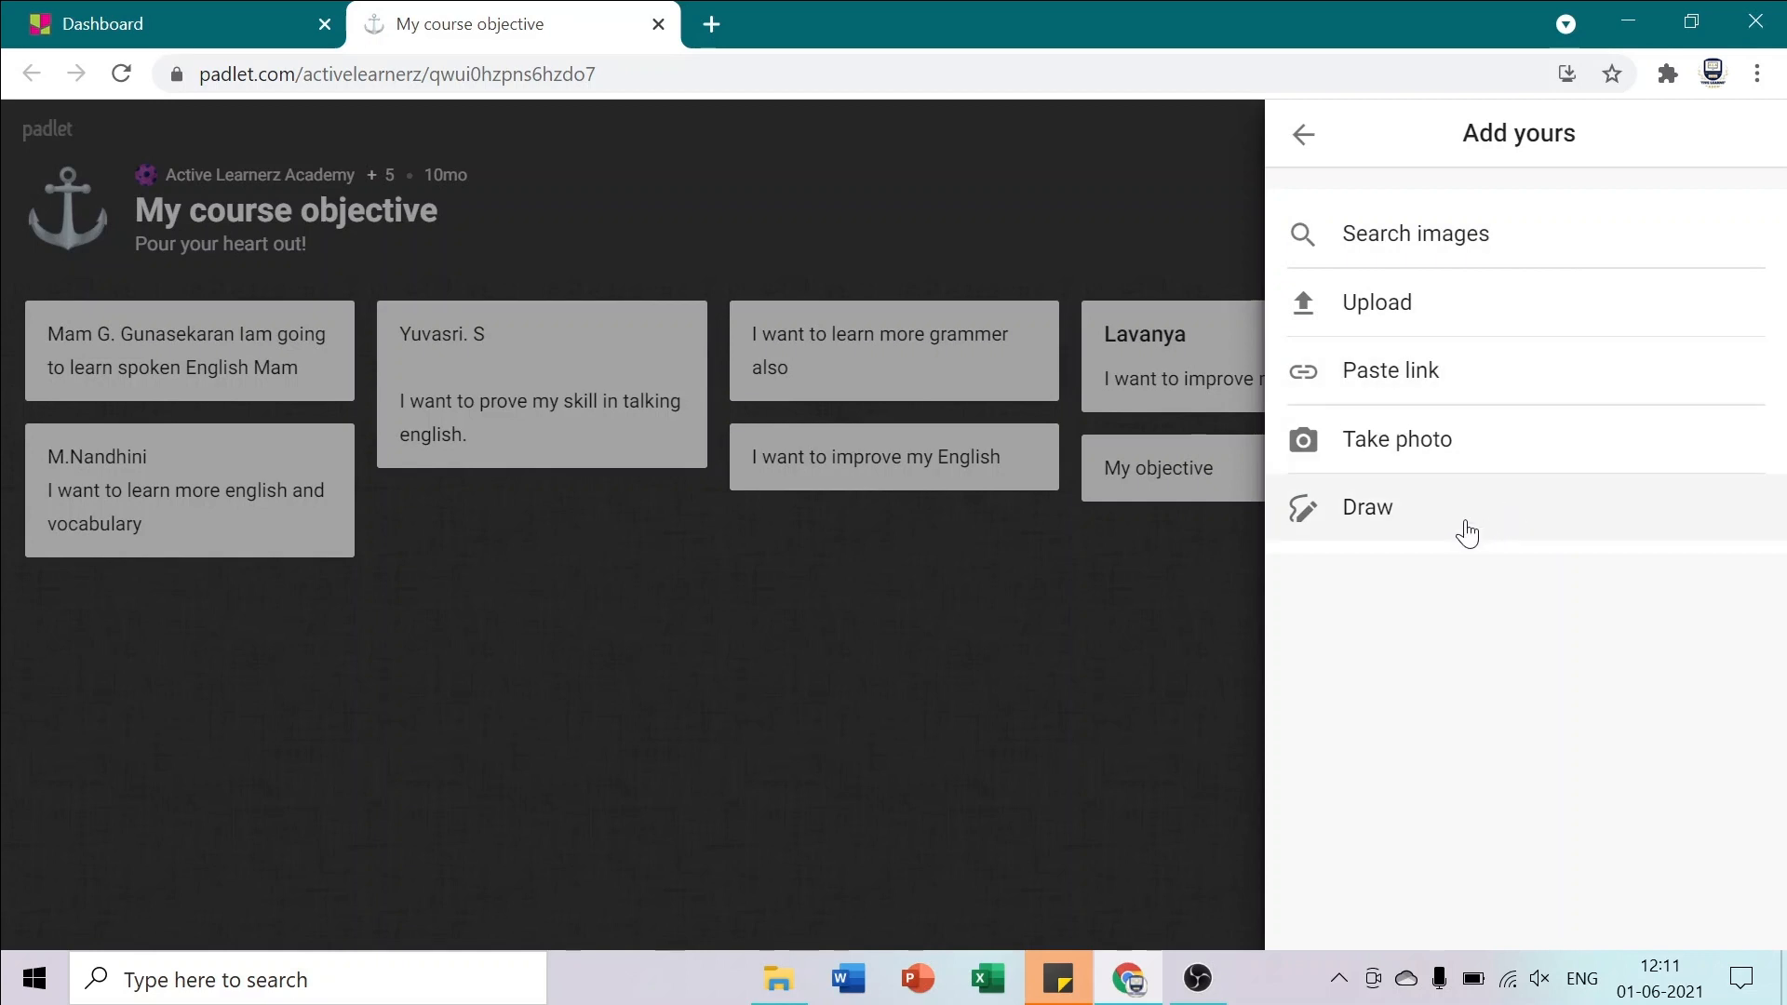
{"action": "left_click", "coordinate": [1307, 135]}
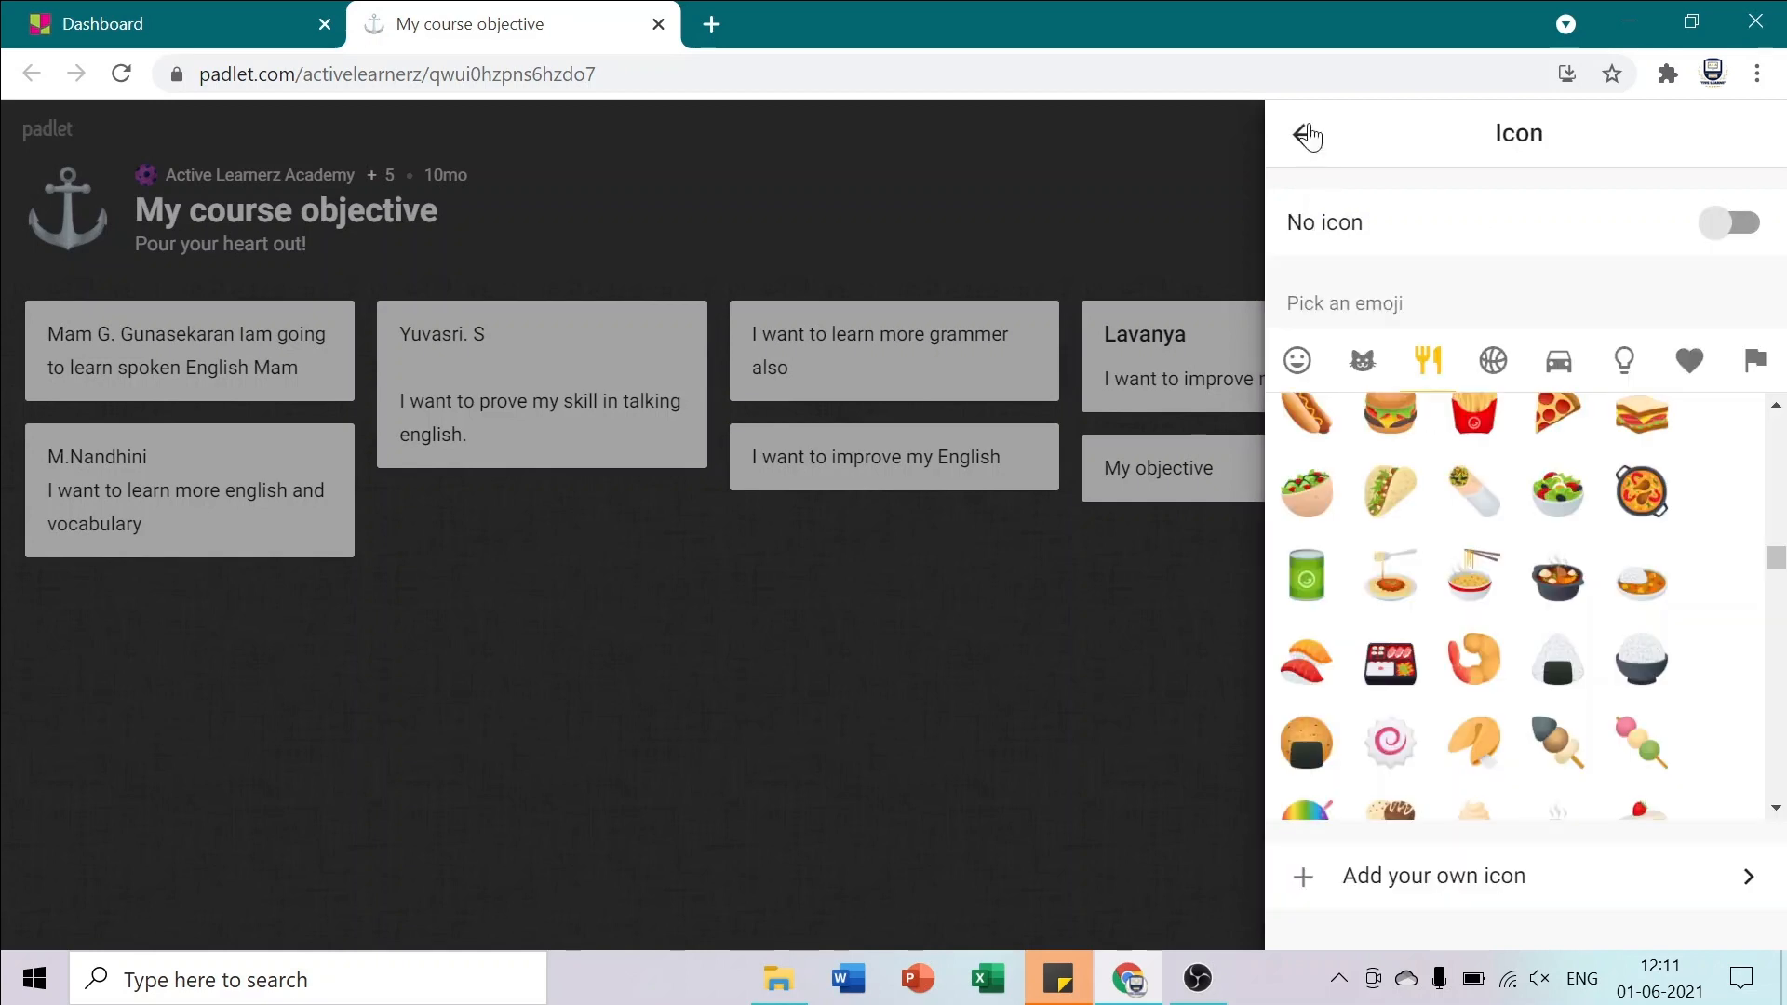
{"action": "left_click", "coordinate": [1307, 135]}
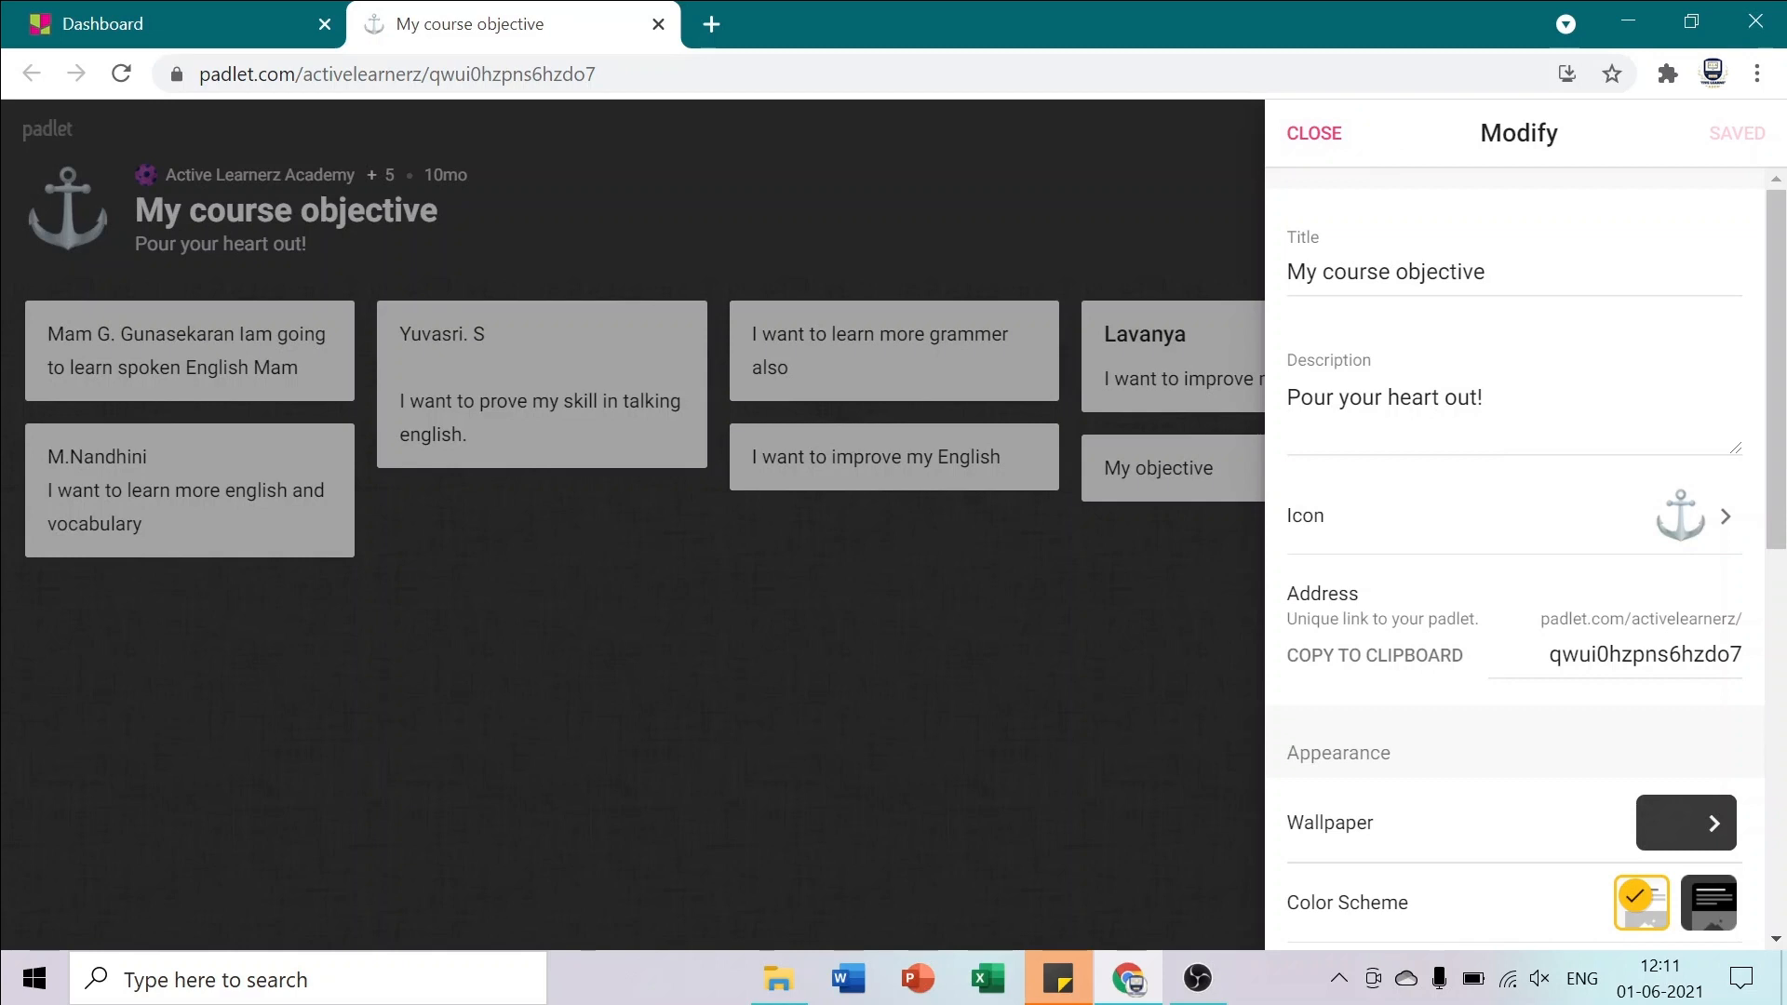
Review the appearance and posting settings of the padlet and the available wallpaper categories
{"action": "left_click", "coordinate": [1779, 596]}
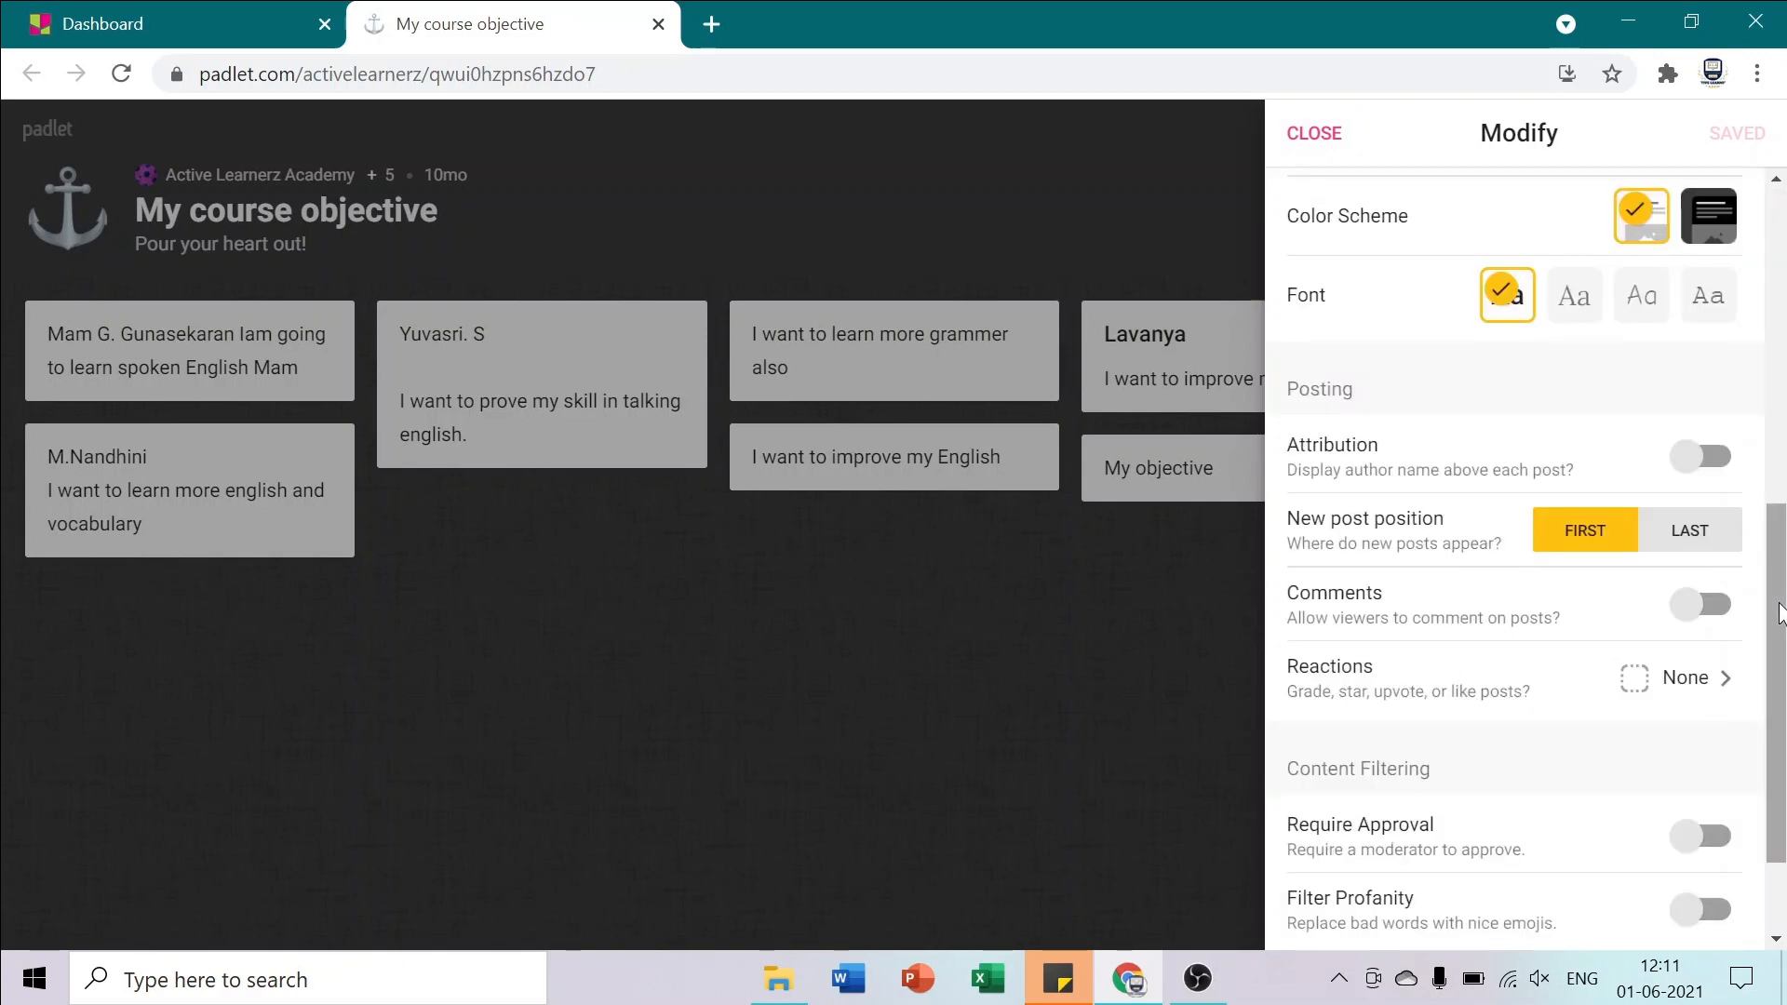
{"action": "scroll", "coordinate": [1780, 603], "scroll_direction": "up", "scroll_amount": 3}
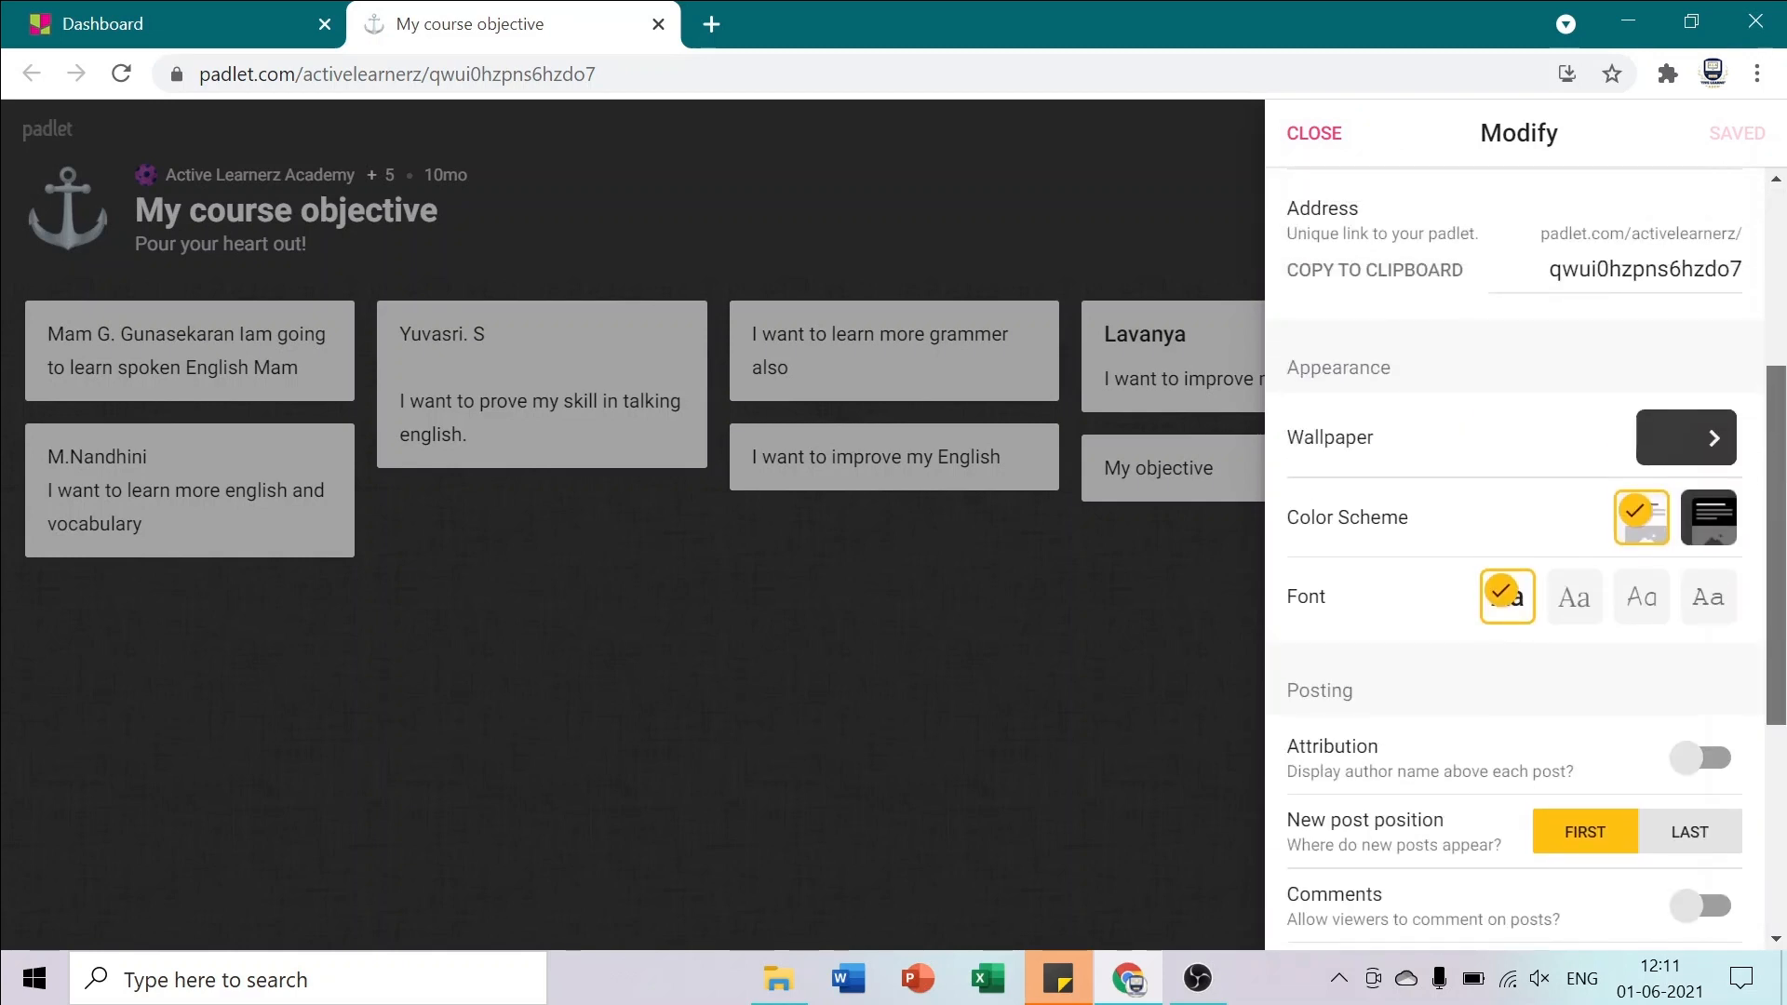
{"action": "left_click", "coordinate": [1721, 449]}
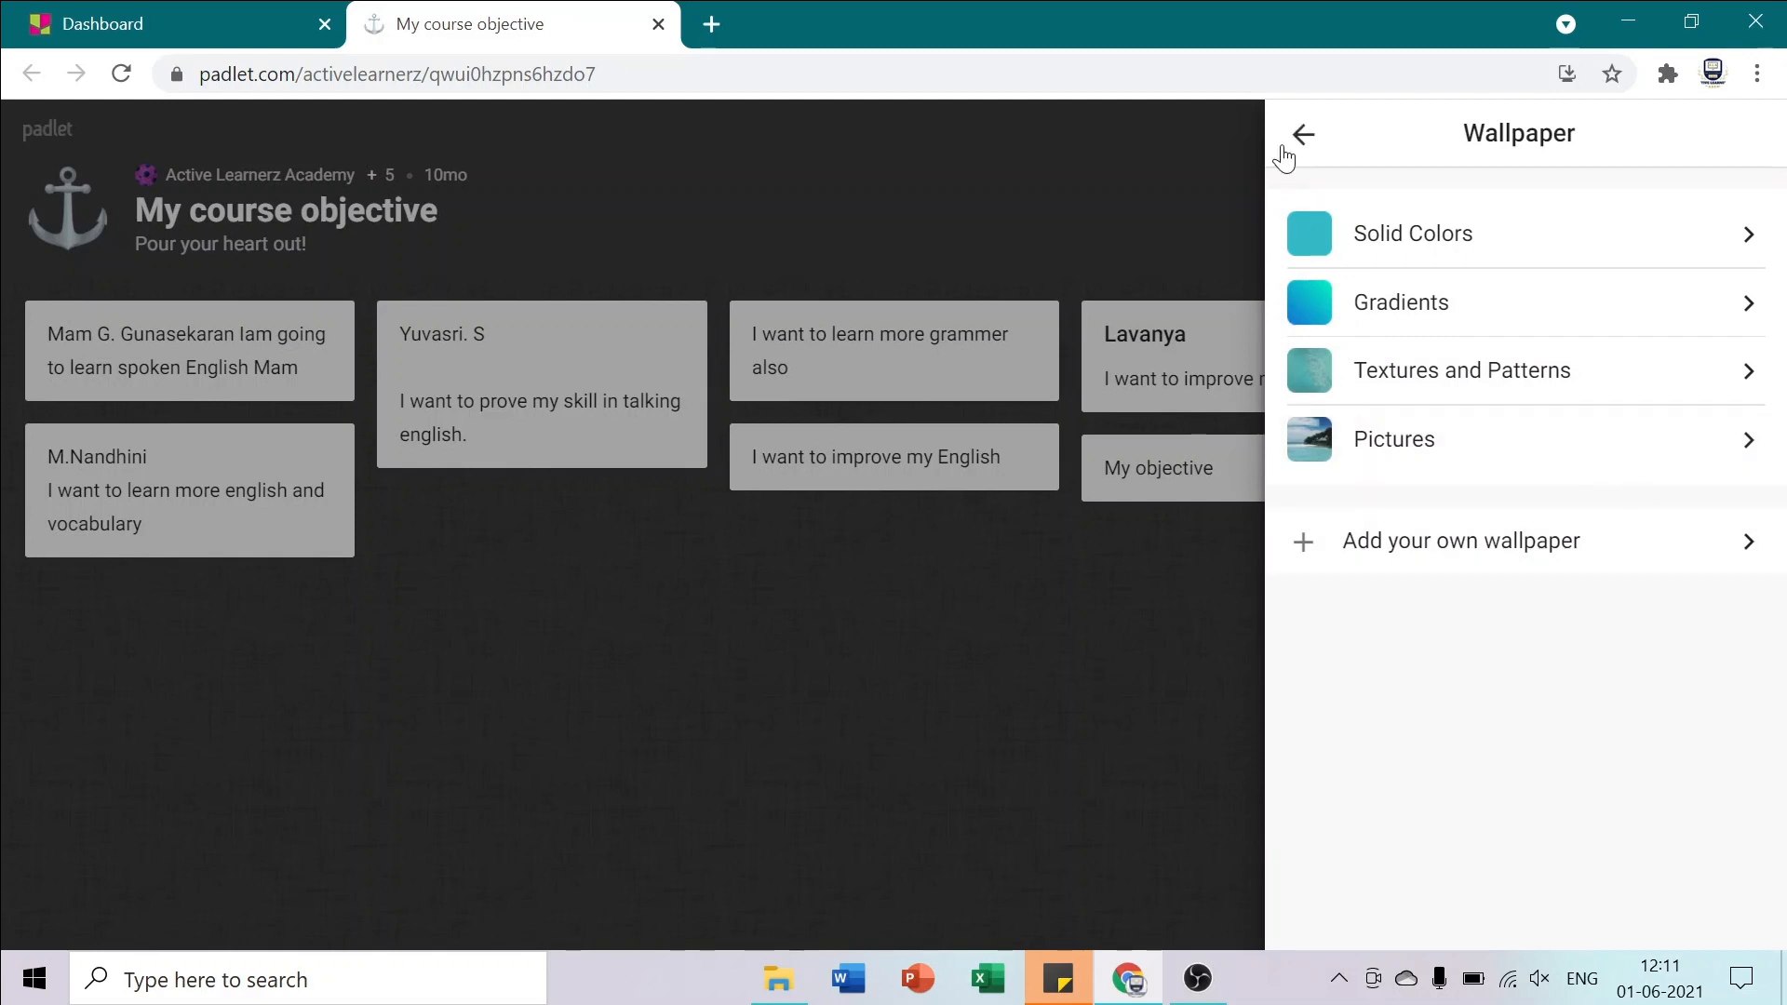
{"action": "left_click", "coordinate": [1314, 133]}
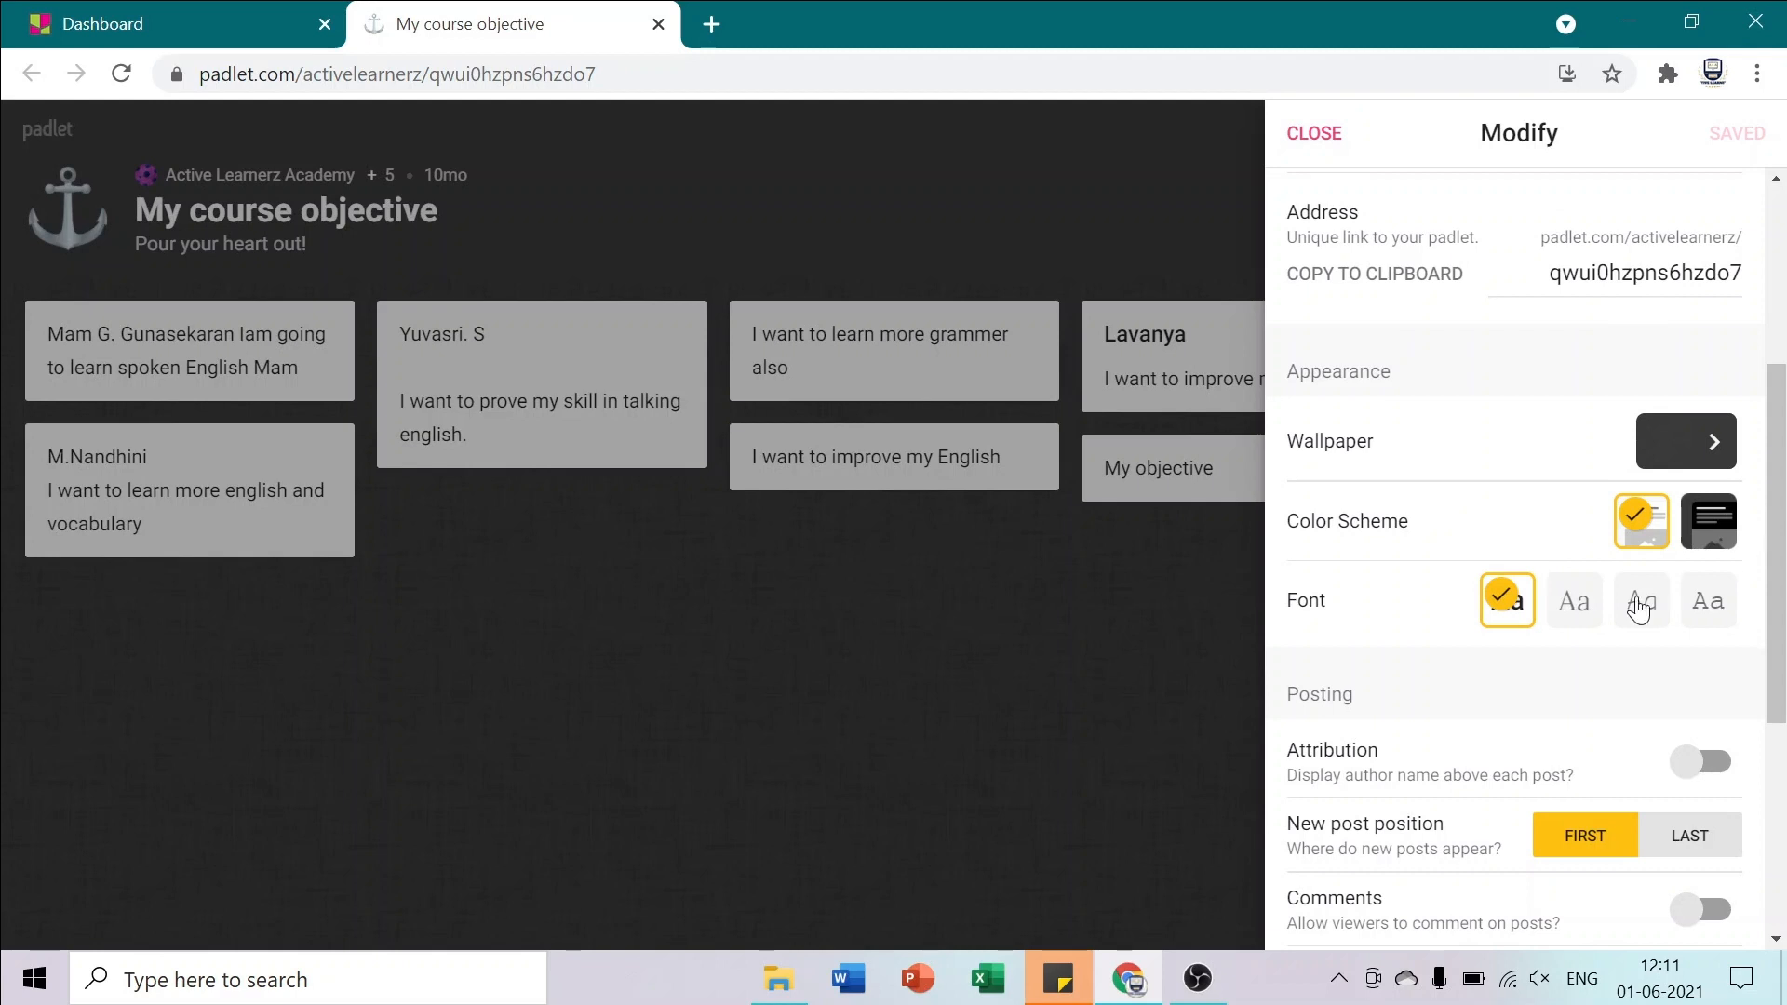
Preview the serif font and set the padlet's font to the third, handwriting-style option
{"action": "left_click", "coordinate": [1575, 601]}
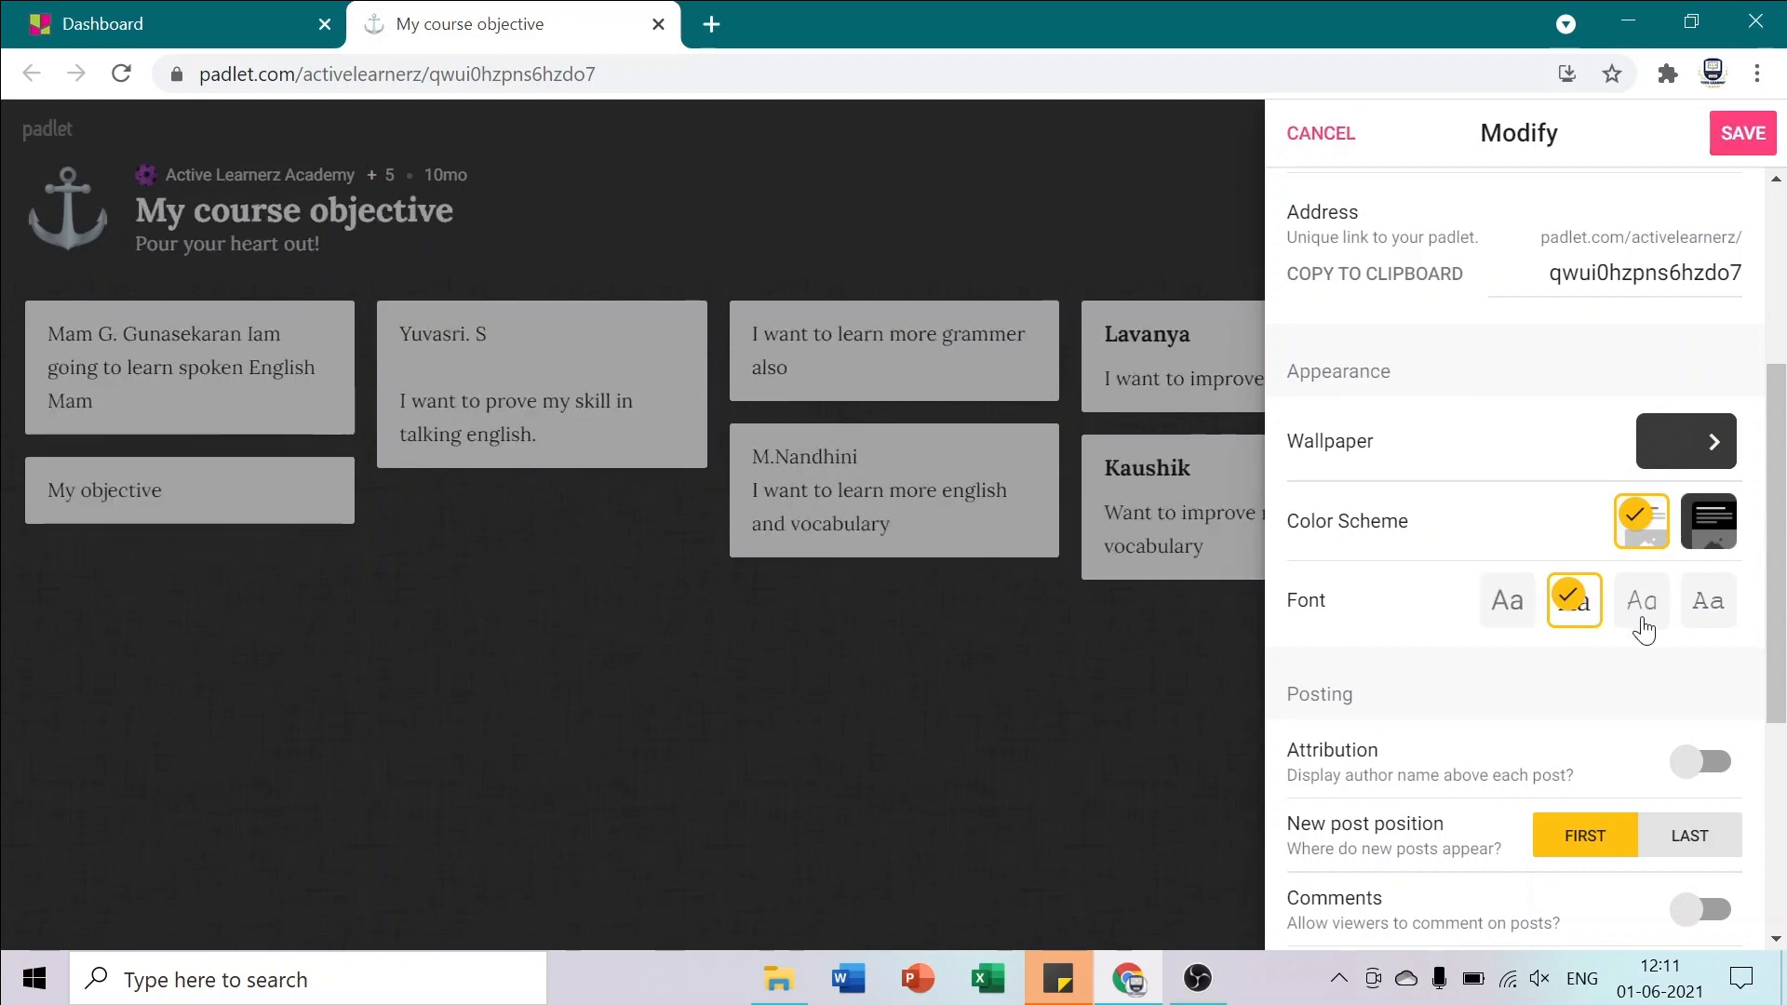
{"action": "left_click", "coordinate": [1644, 625]}
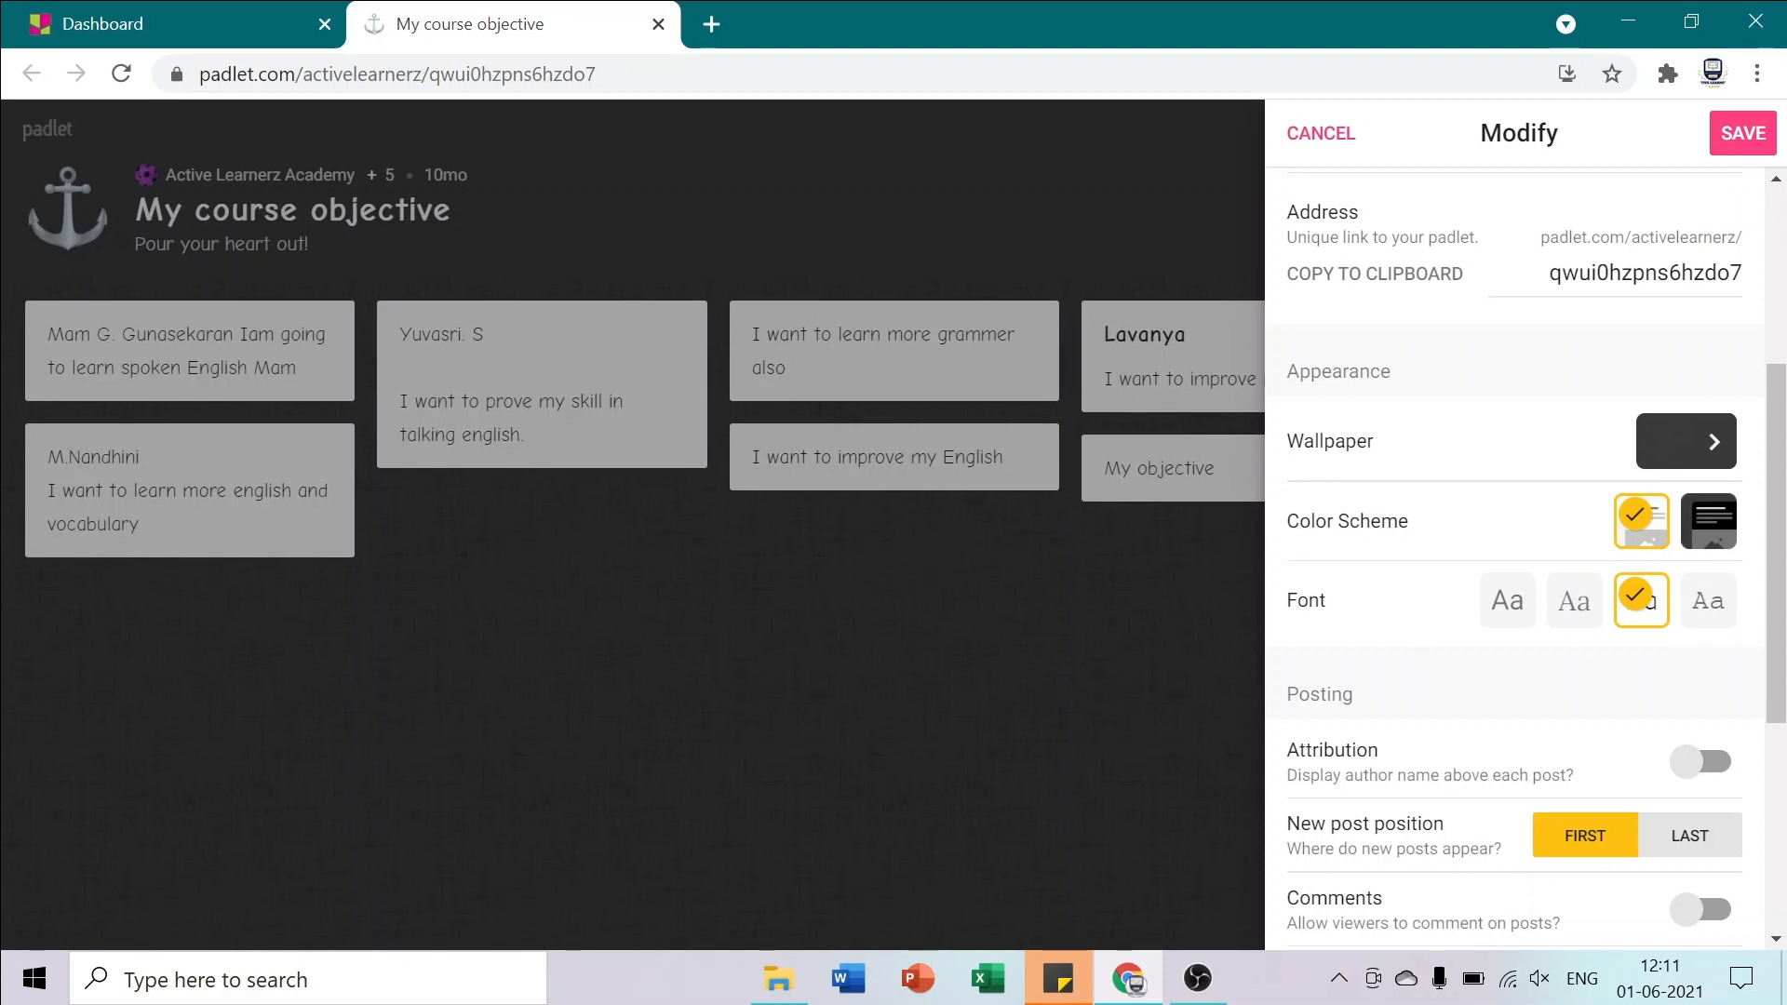
Preview the Like, Vote and Star reactions on the posts and set the padlet's reactions to Grade
{"action": "scroll", "coordinate": [1713, 734], "scroll_direction": "down", "scroll_amount": 5}
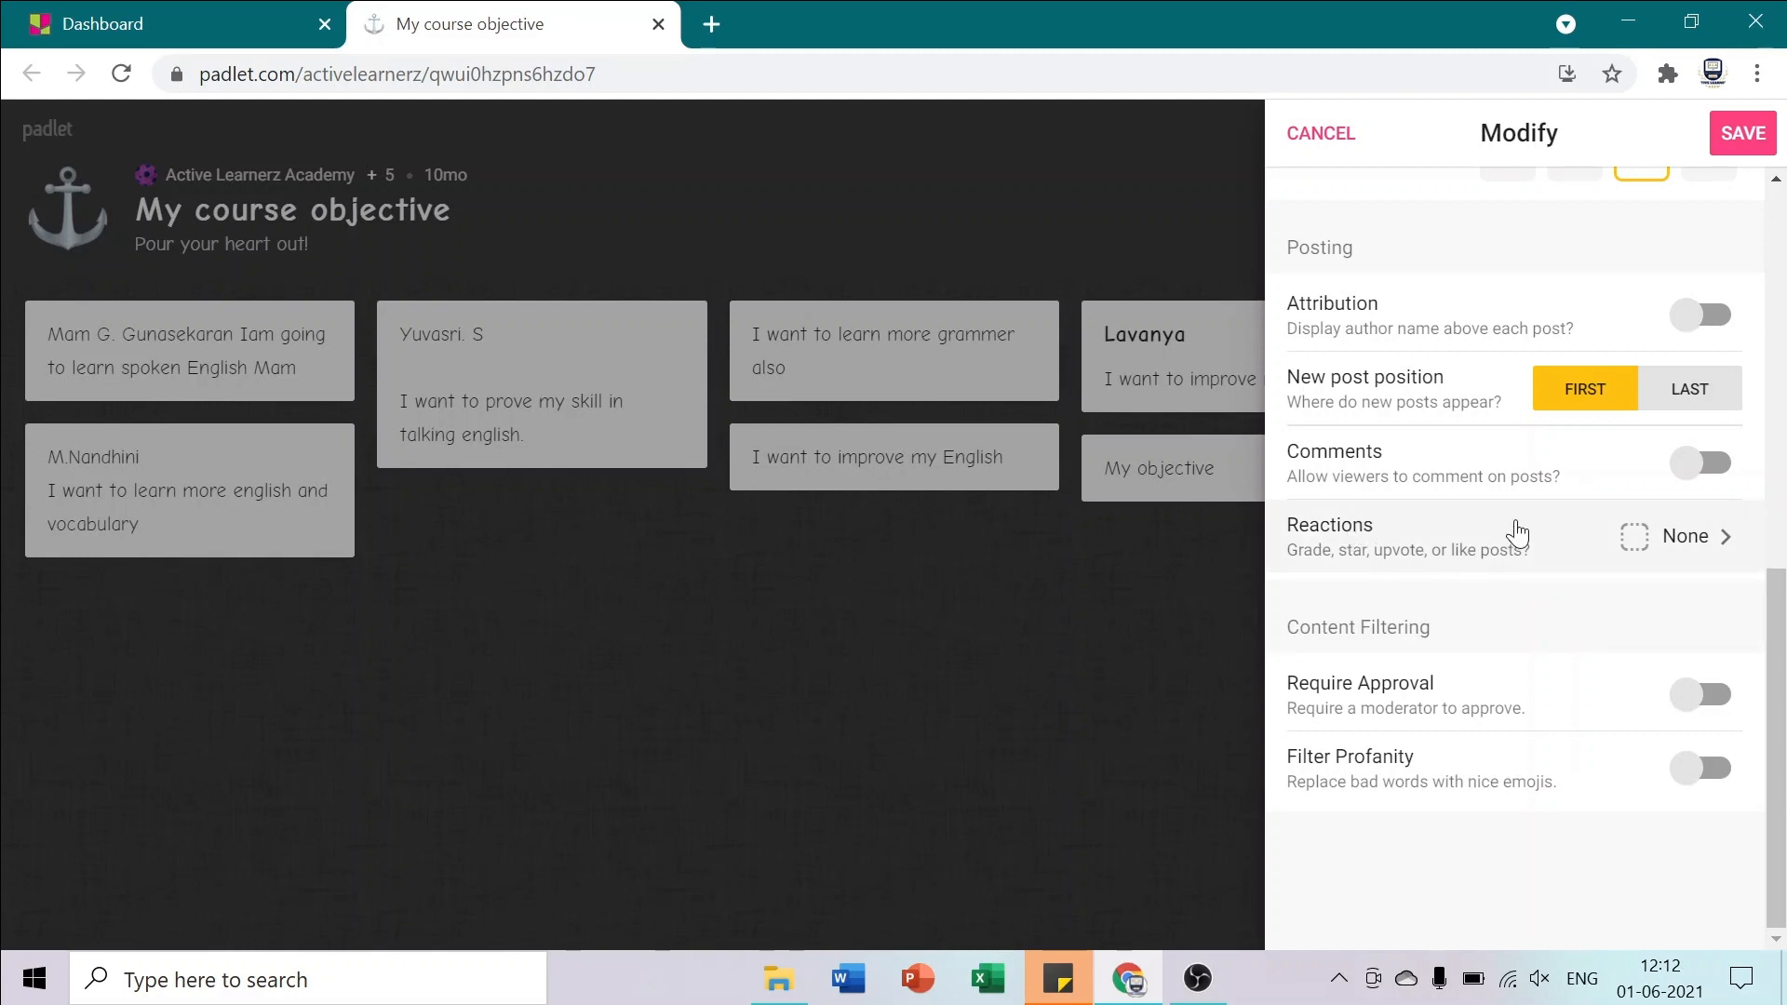
{"action": "left_click", "coordinate": [1729, 538]}
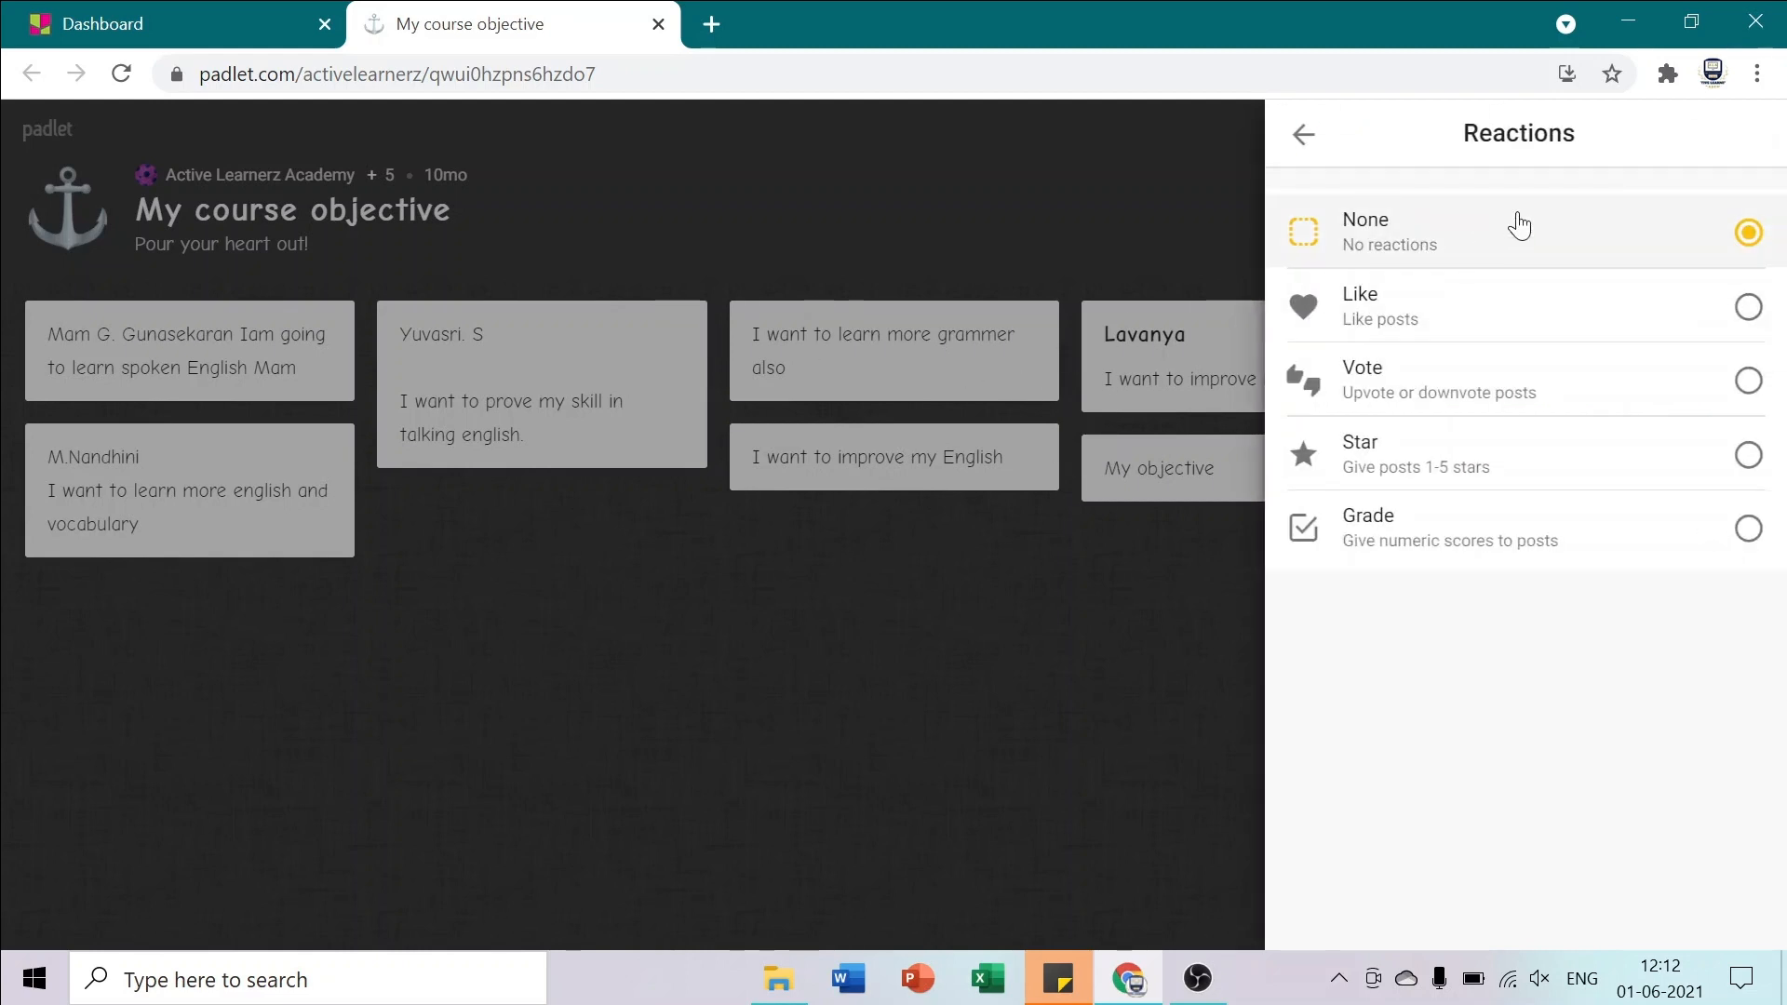
{"action": "left_click", "coordinate": [1444, 333]}
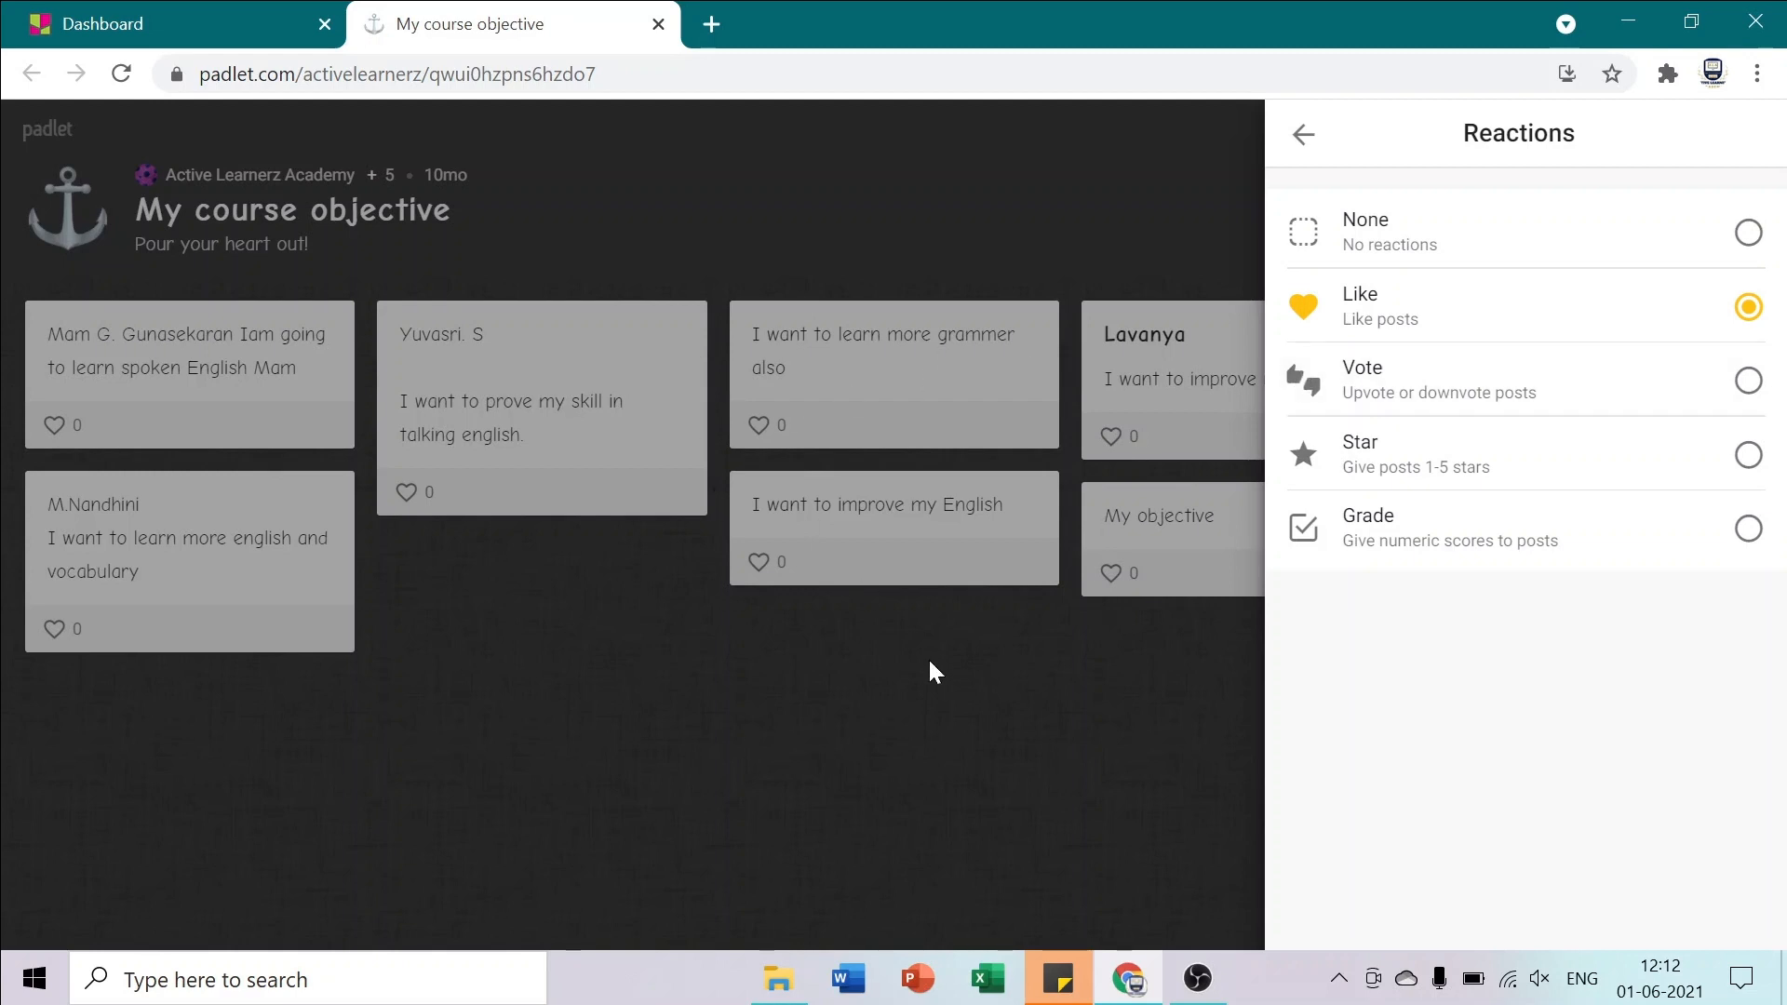
{"action": "left_click", "coordinate": [1593, 386]}
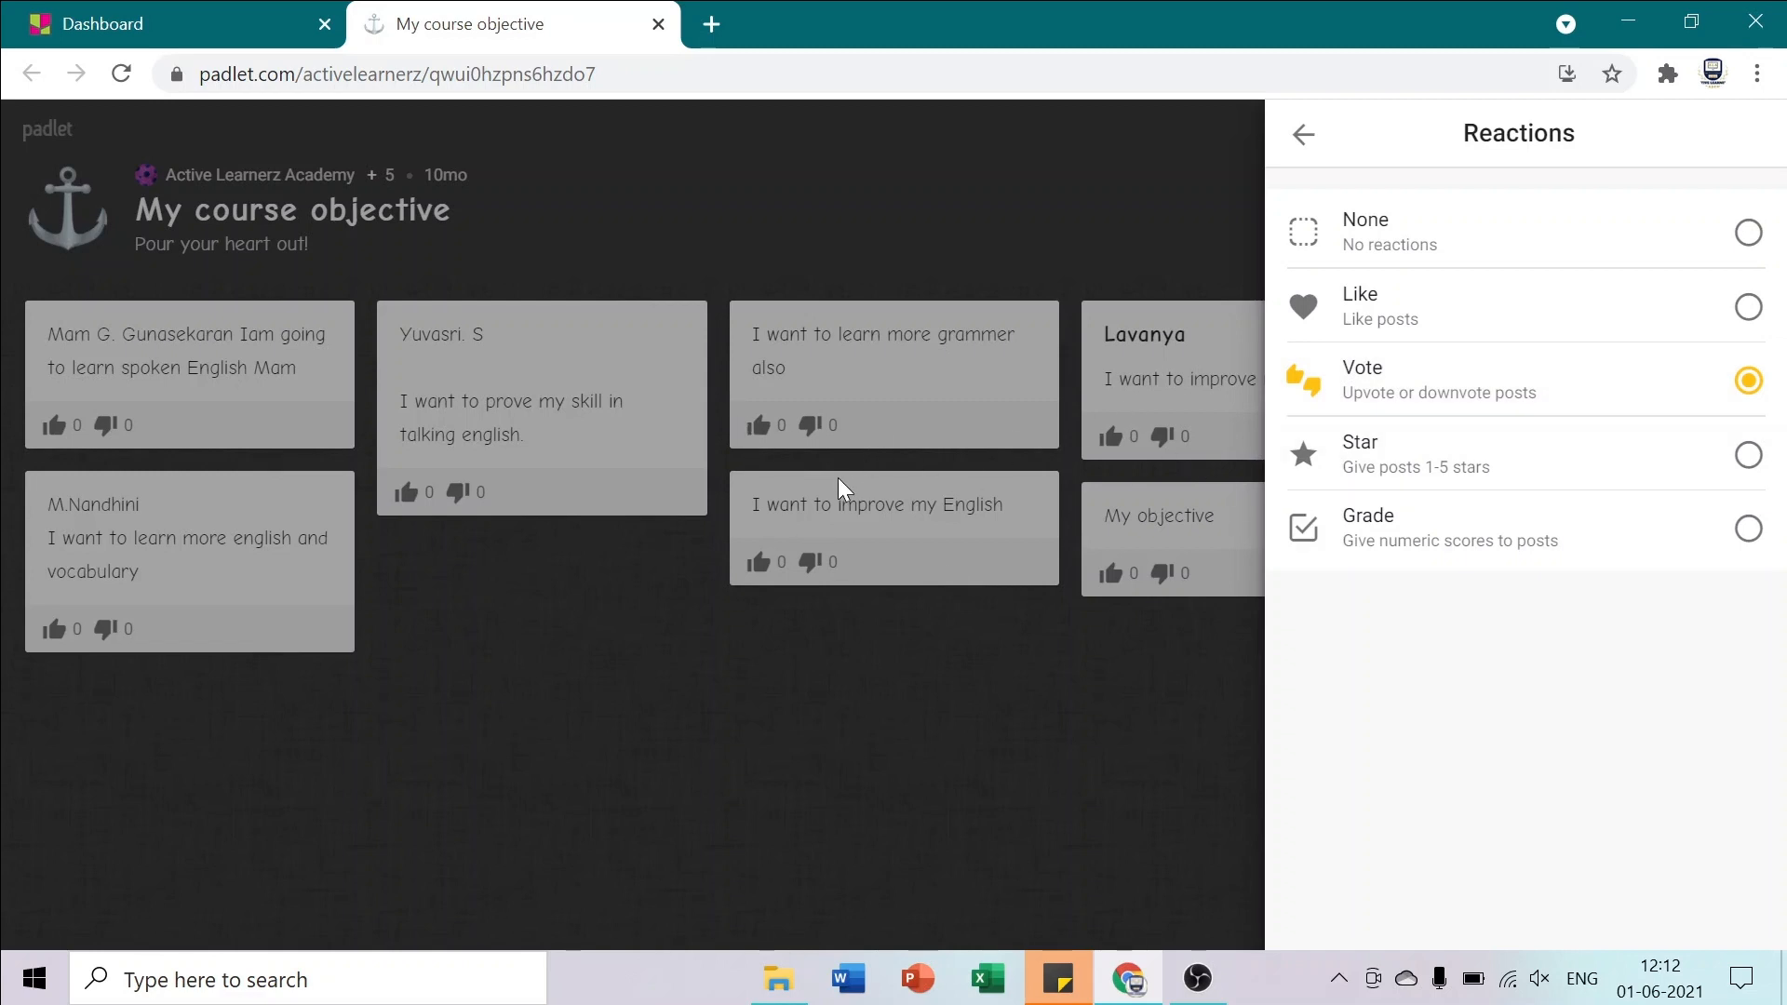
{"action": "left_click", "coordinate": [1452, 456]}
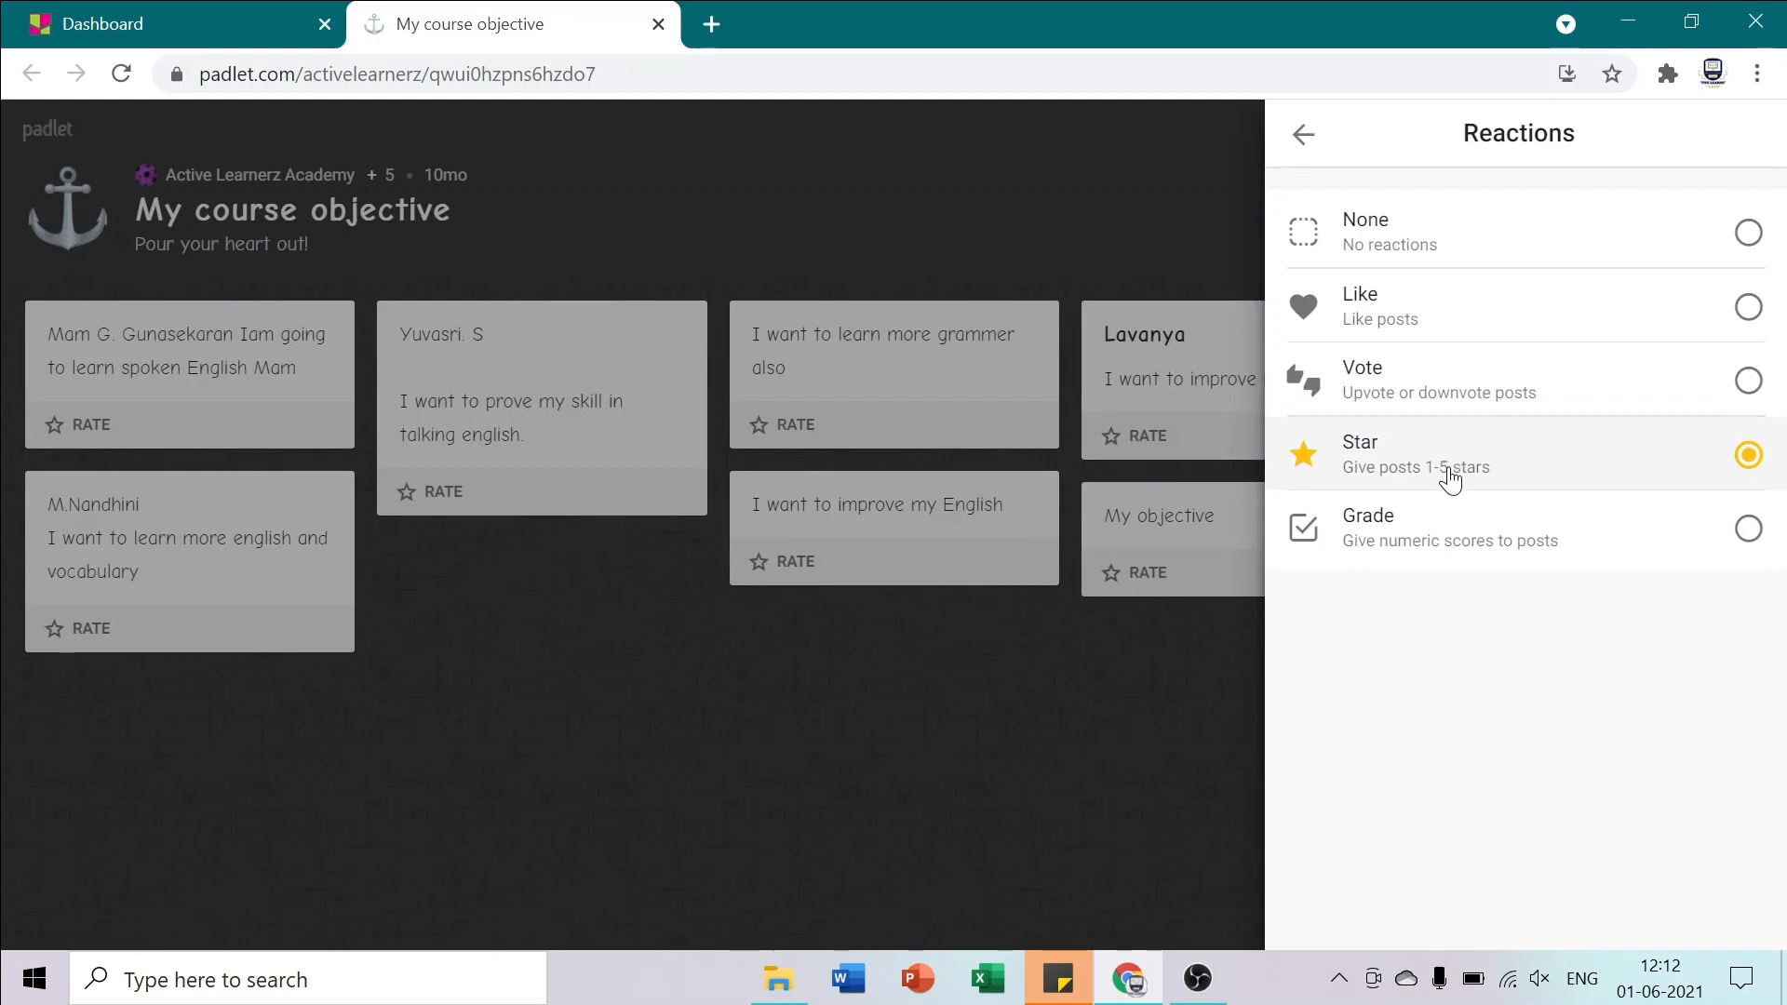
{"action": "left_click", "coordinate": [1450, 550]}
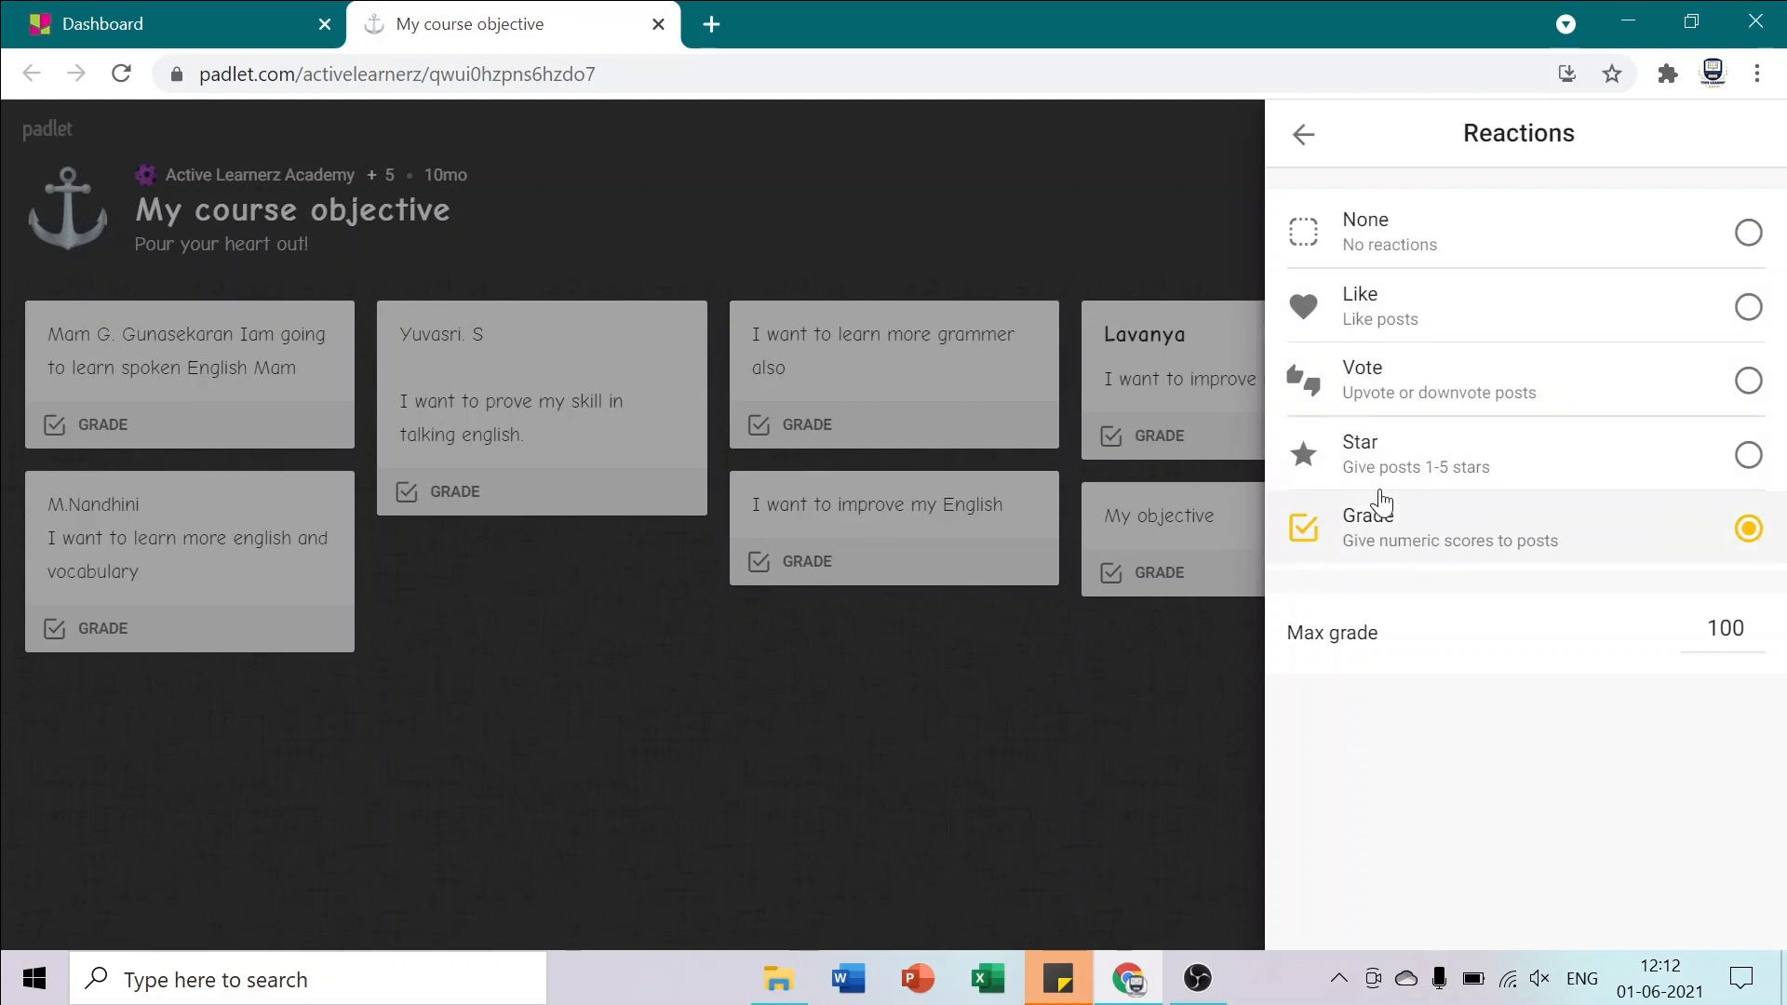
{"action": "left_click", "coordinate": [1315, 140]}
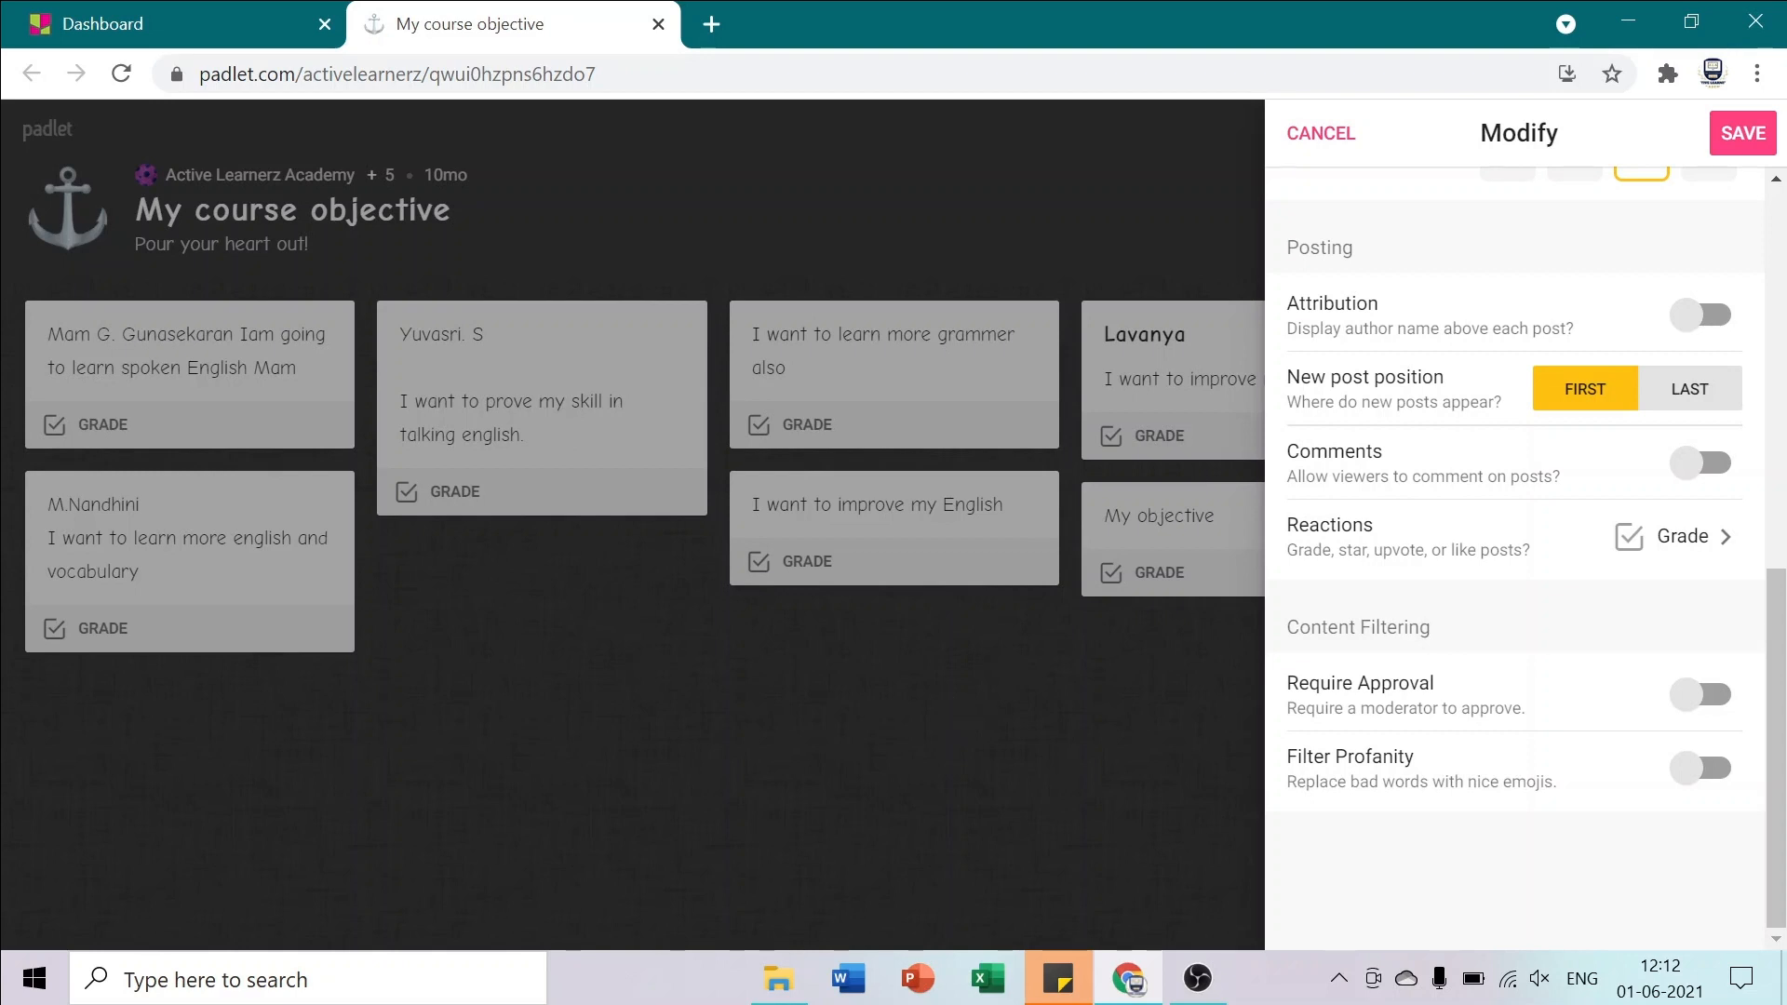
Enable Require Approval and Filter Profanity for the padlet and save the modified settings
{"action": "left_click", "coordinate": [1708, 705]}
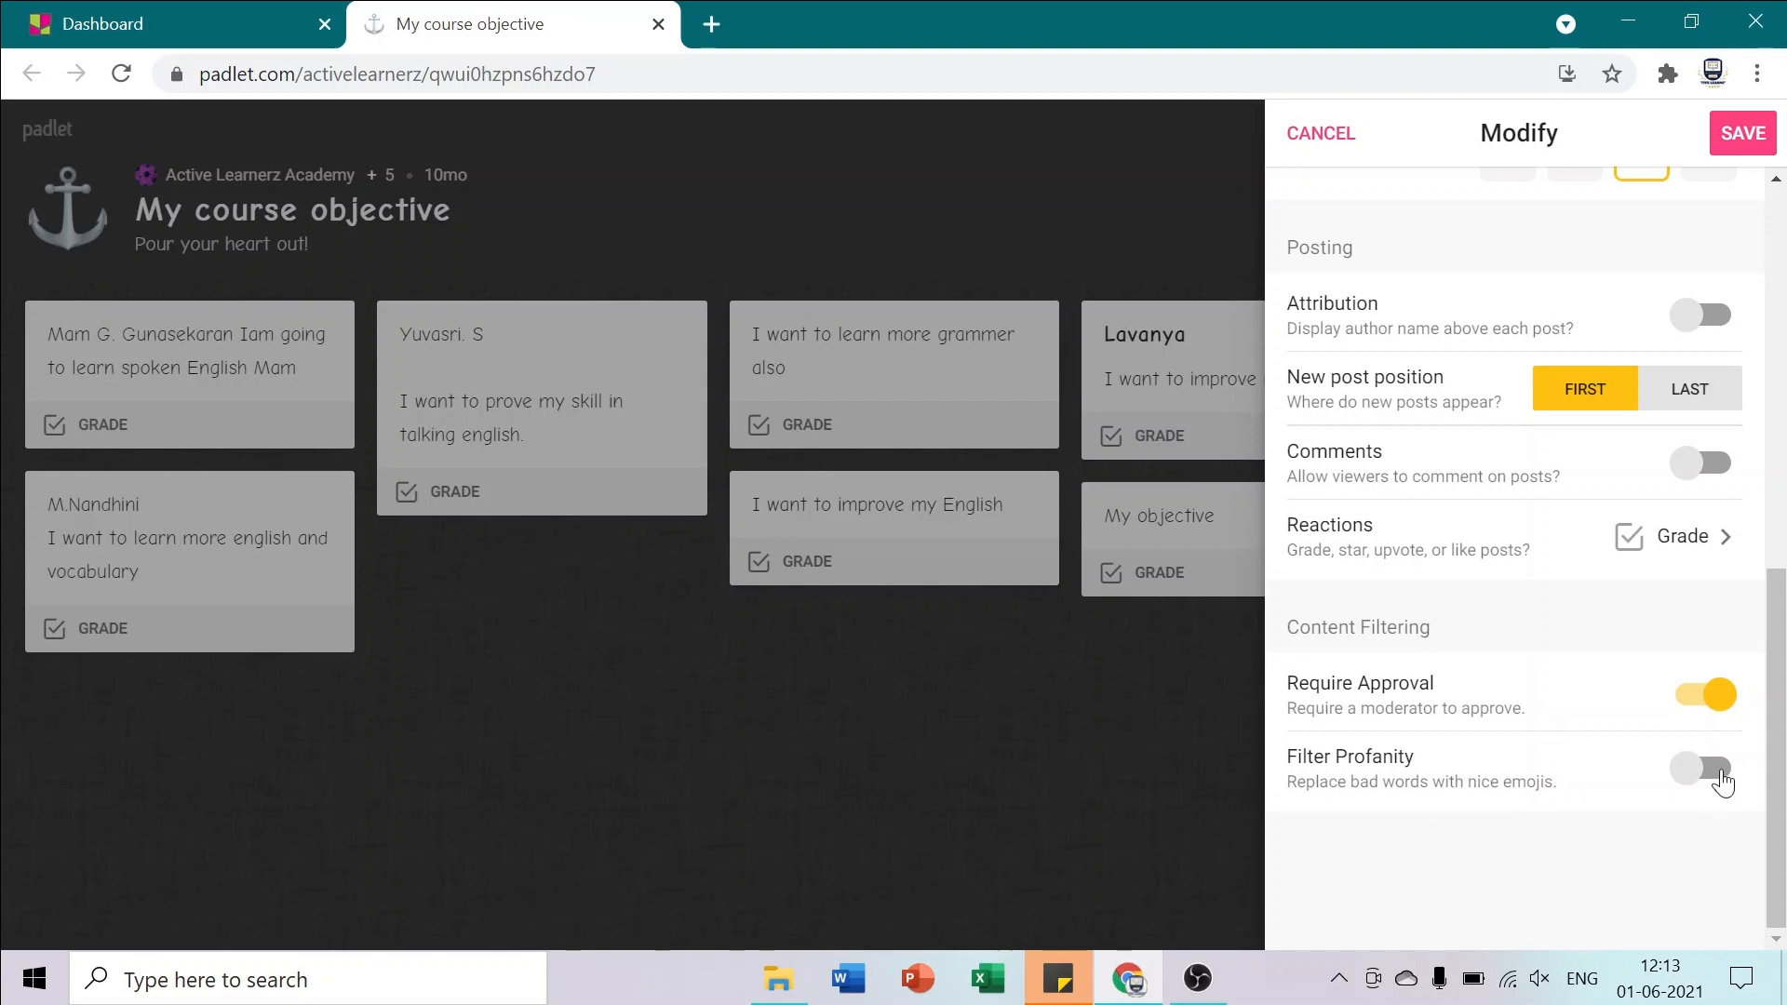
{"action": "left_click", "coordinate": [1733, 770]}
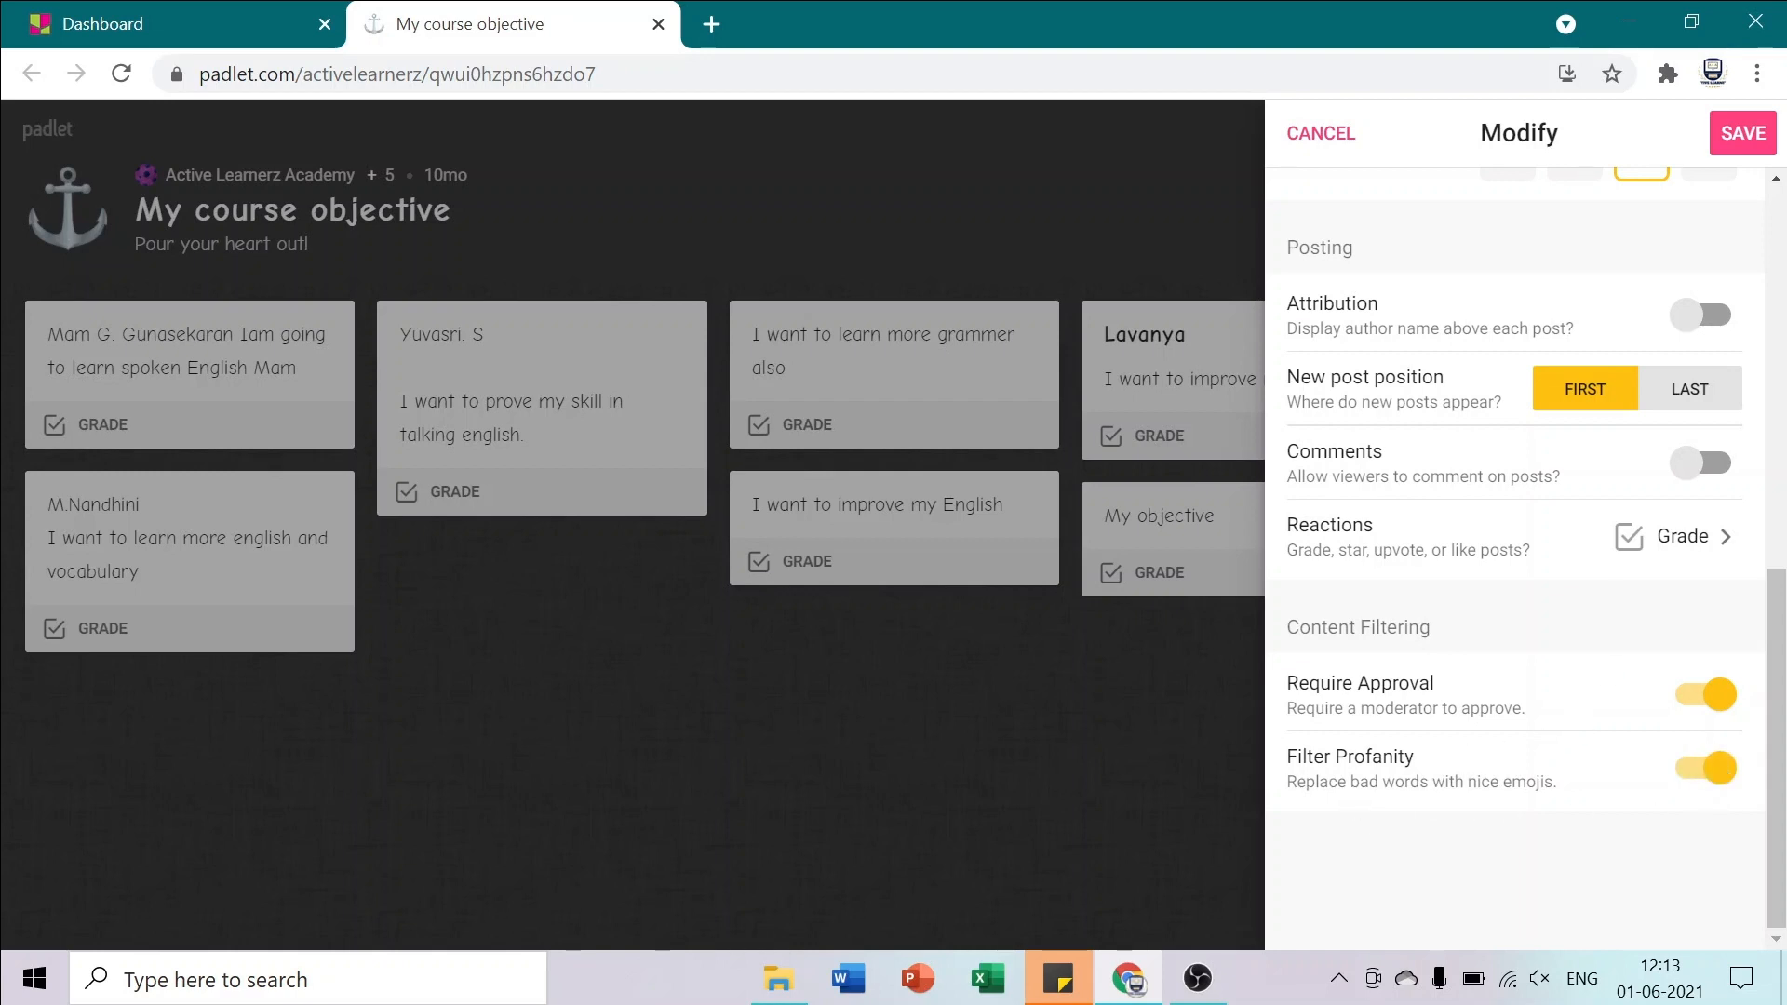
{"action": "scroll", "coordinate": [1629, 558], "scroll_direction": "up", "scroll_amount": 7}
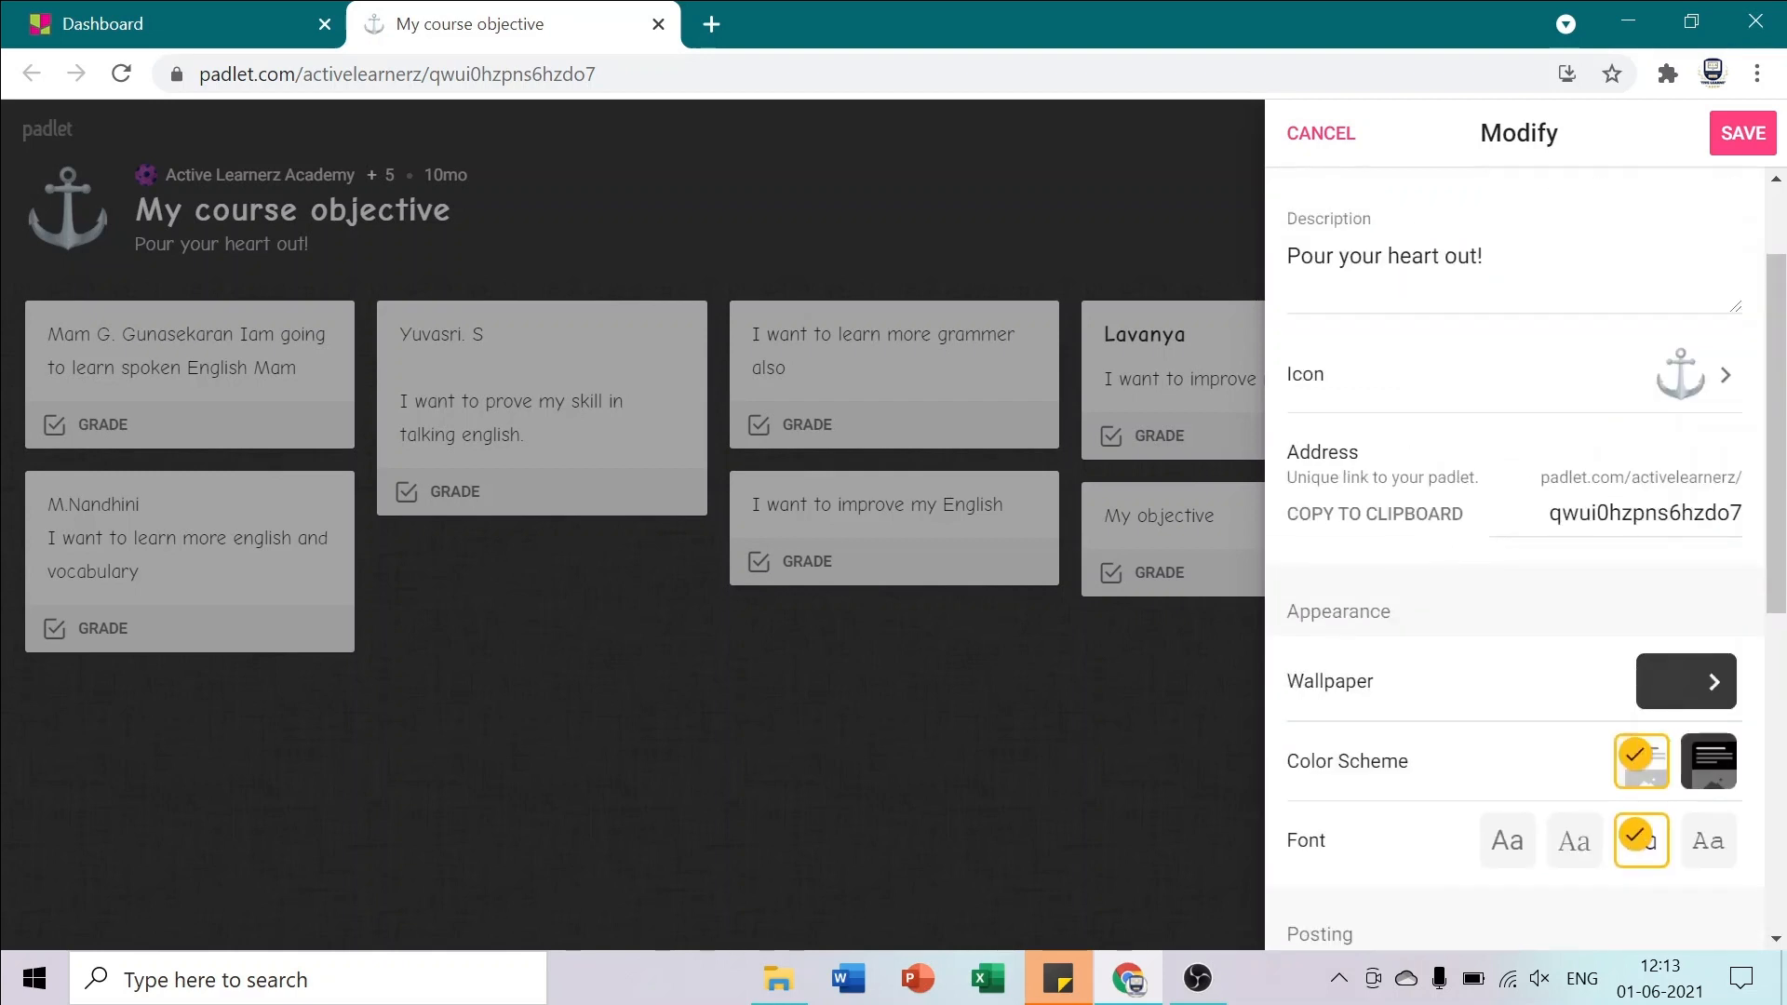
{"action": "left_click", "coordinate": [1744, 132]}
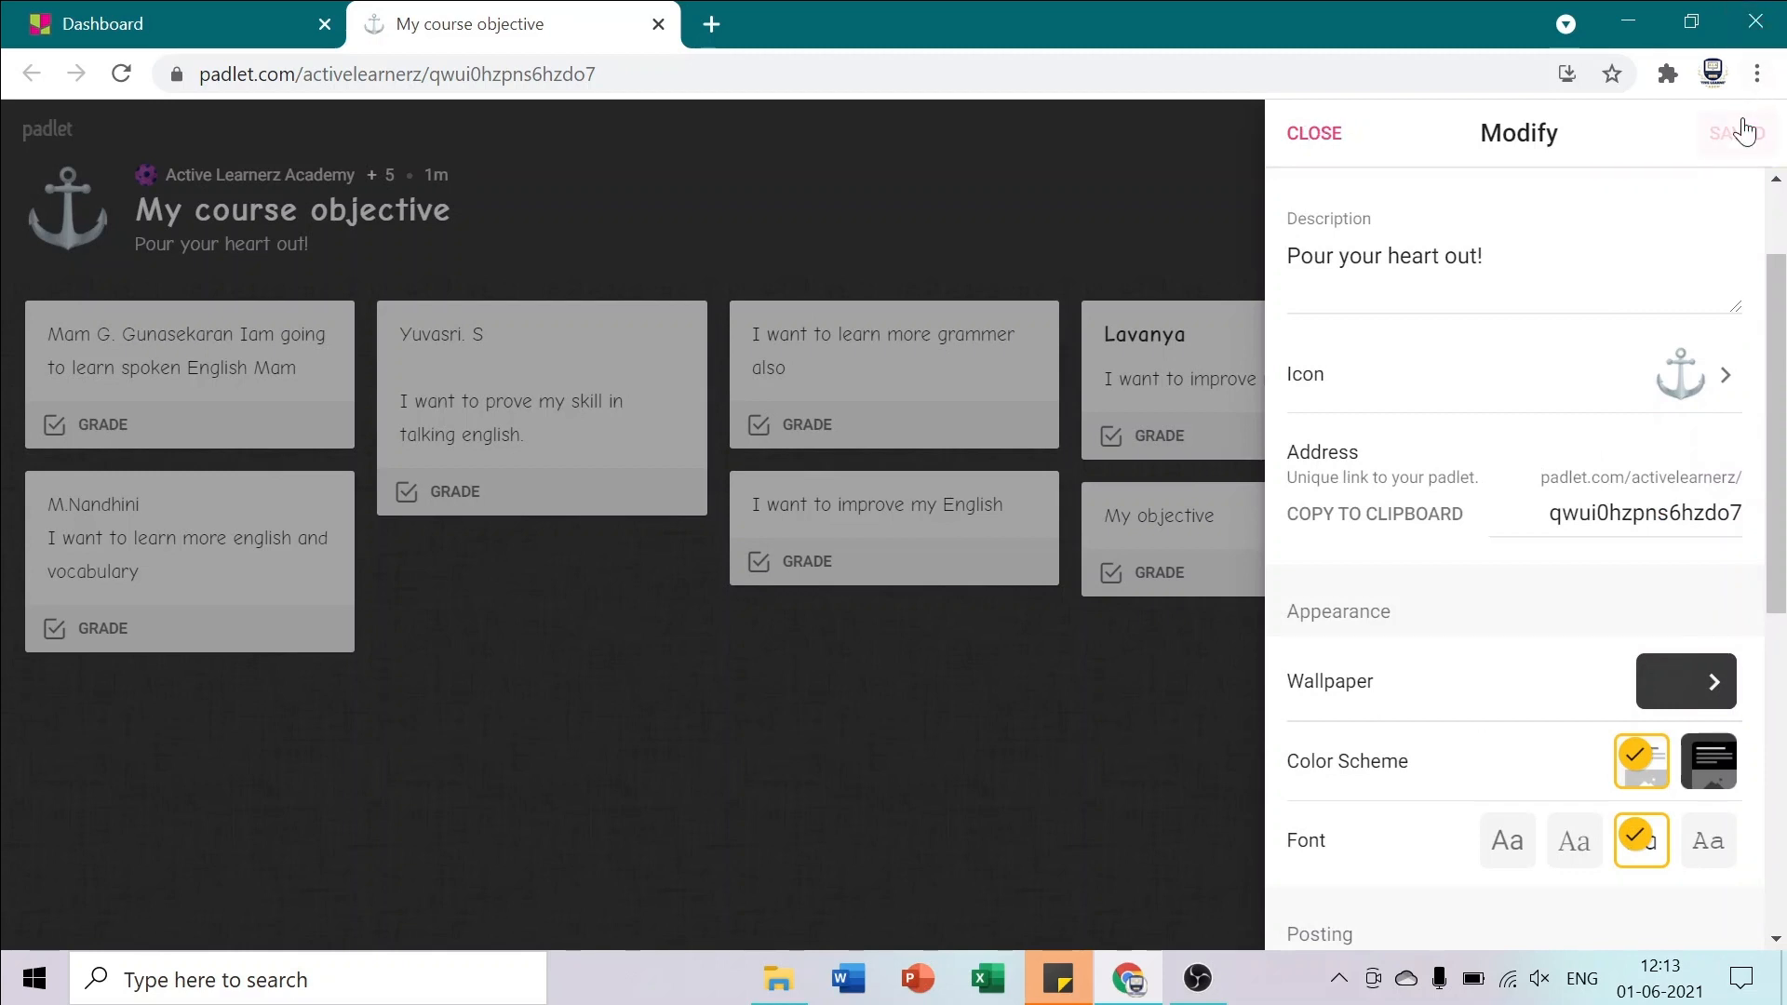
Copy the padlet's unique address to the clipboard and close its settings and the padlet
{"action": "left_click", "coordinate": [1413, 532]}
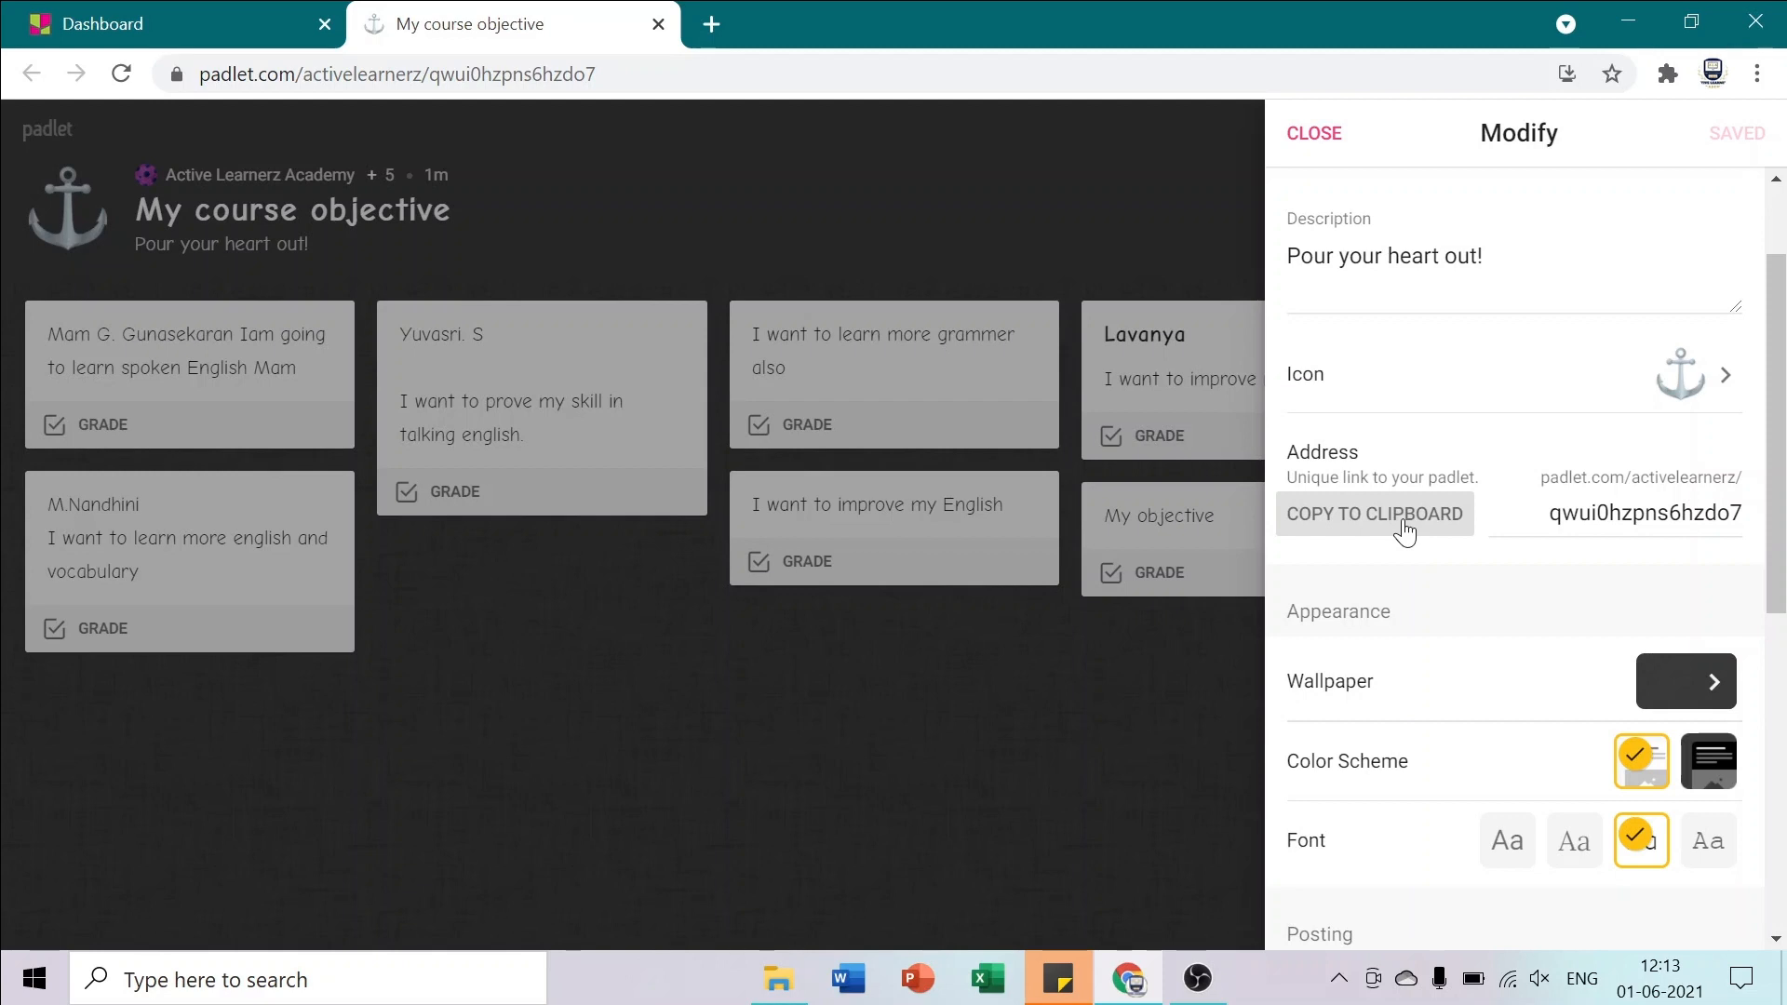
{"action": "left_click", "coordinate": [1314, 133]}
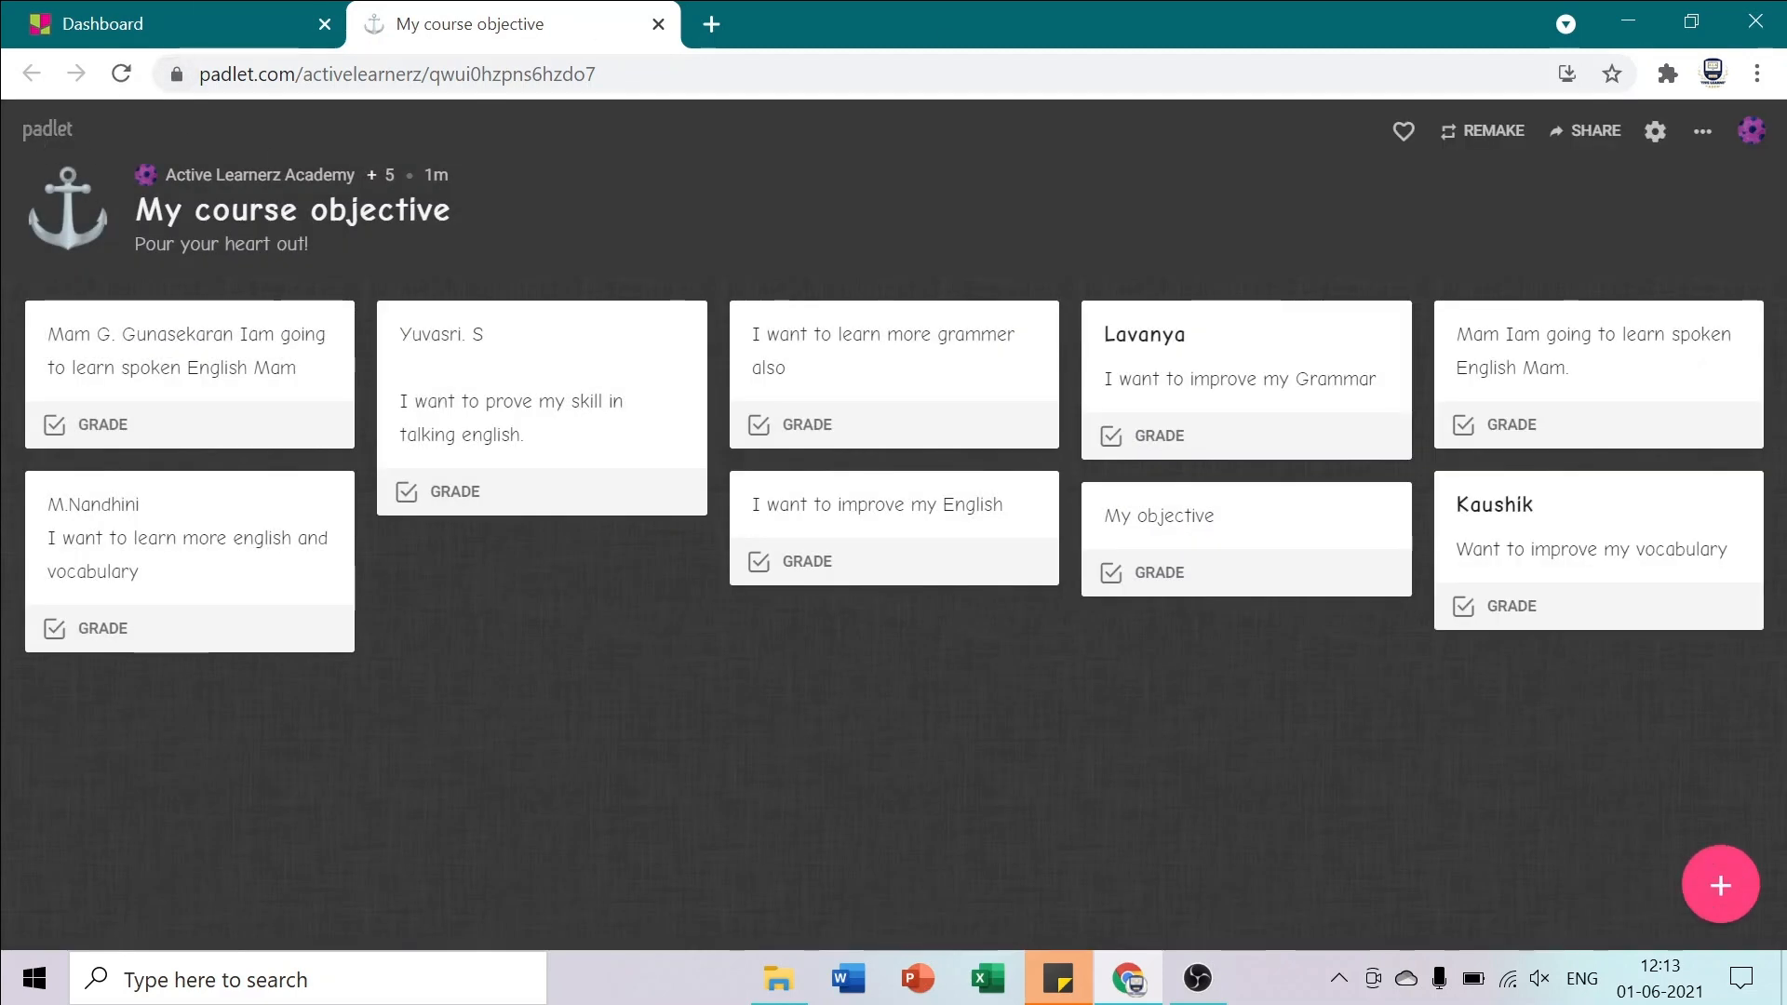
{"action": "left_click", "coordinate": [658, 24]}
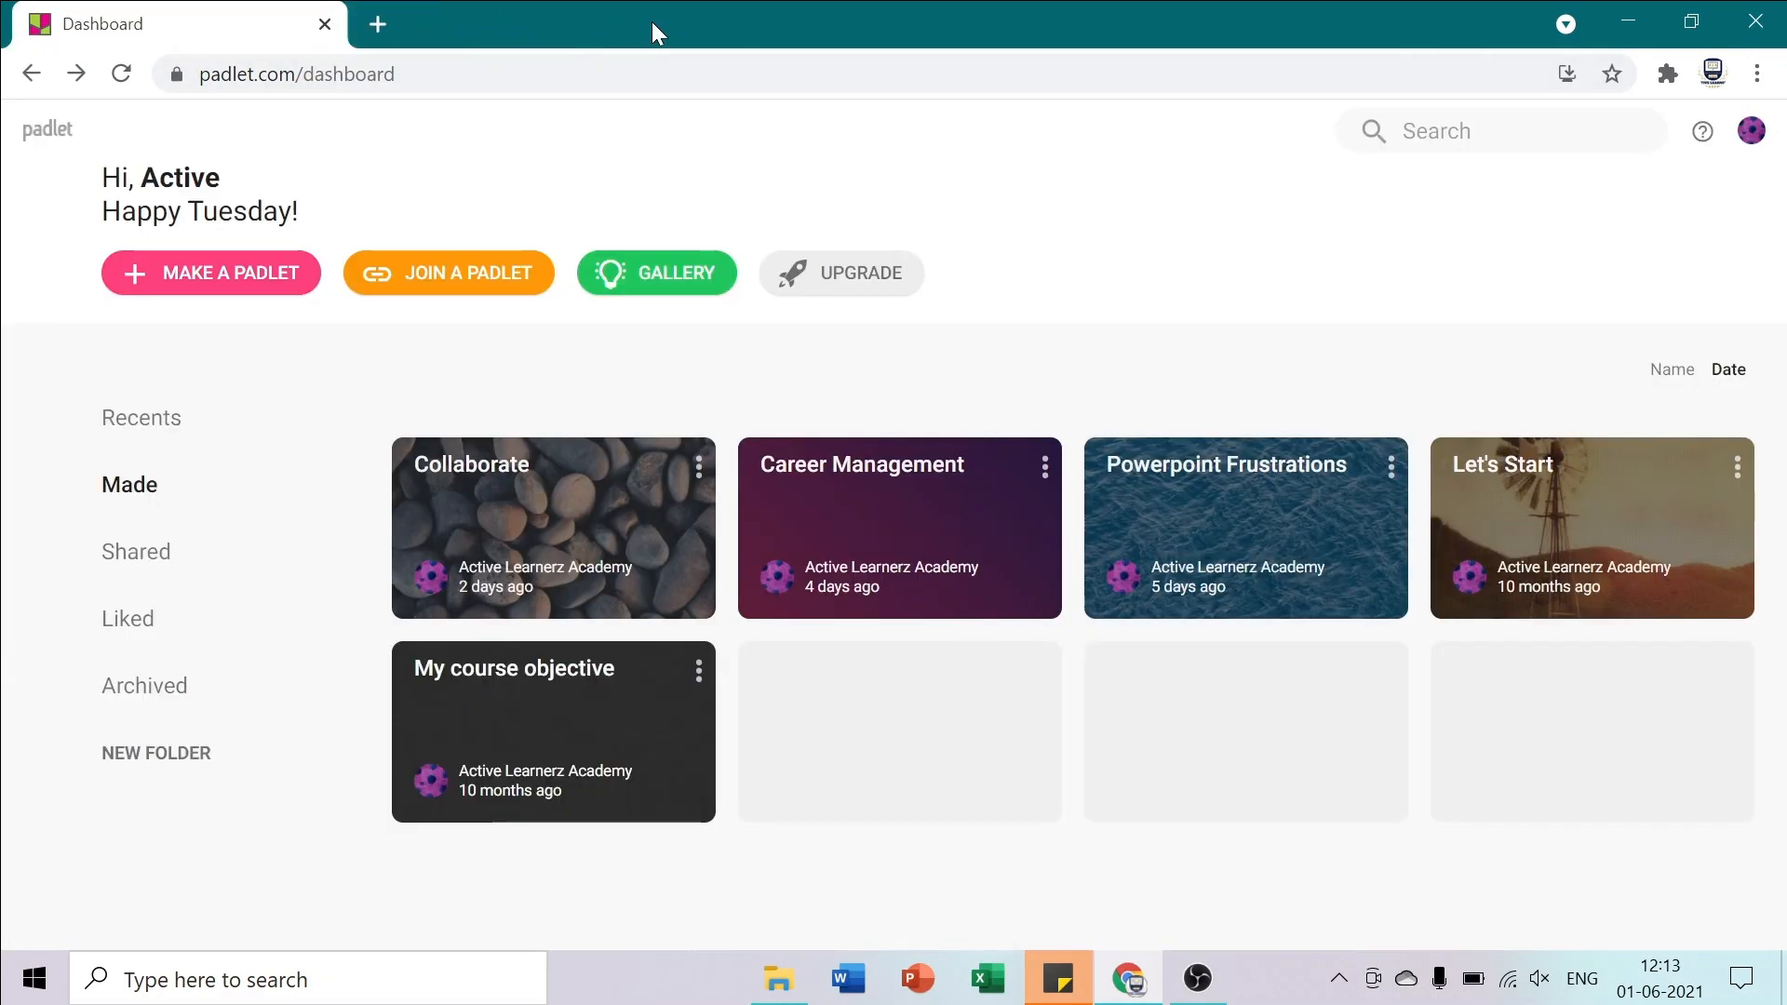